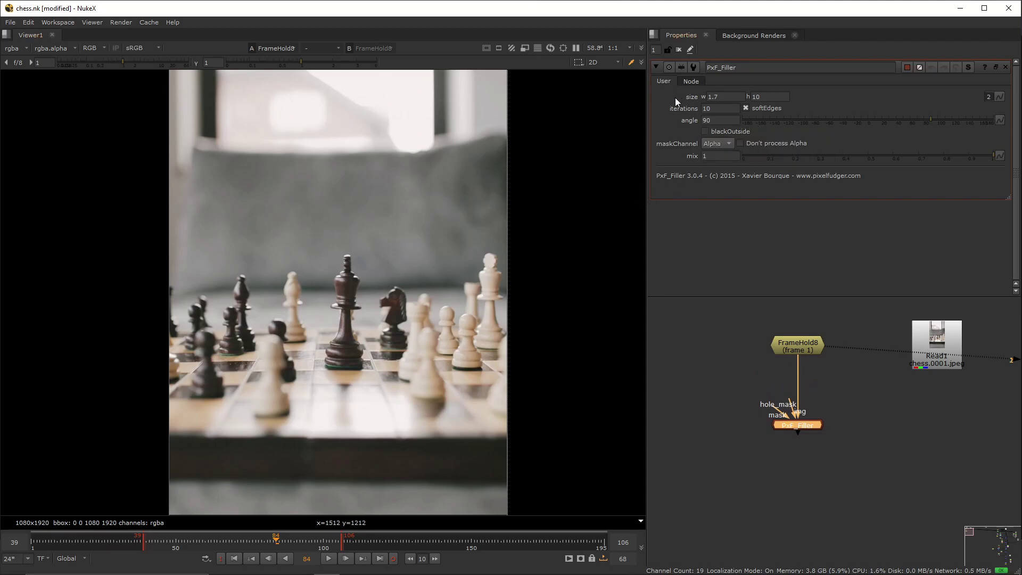
Create Roto11, wire it into PxF_Filler's hole_mask input, and open it for editing.
key("o")
left_click_drag(823, 388, 741, 404)
double_click(741, 404)
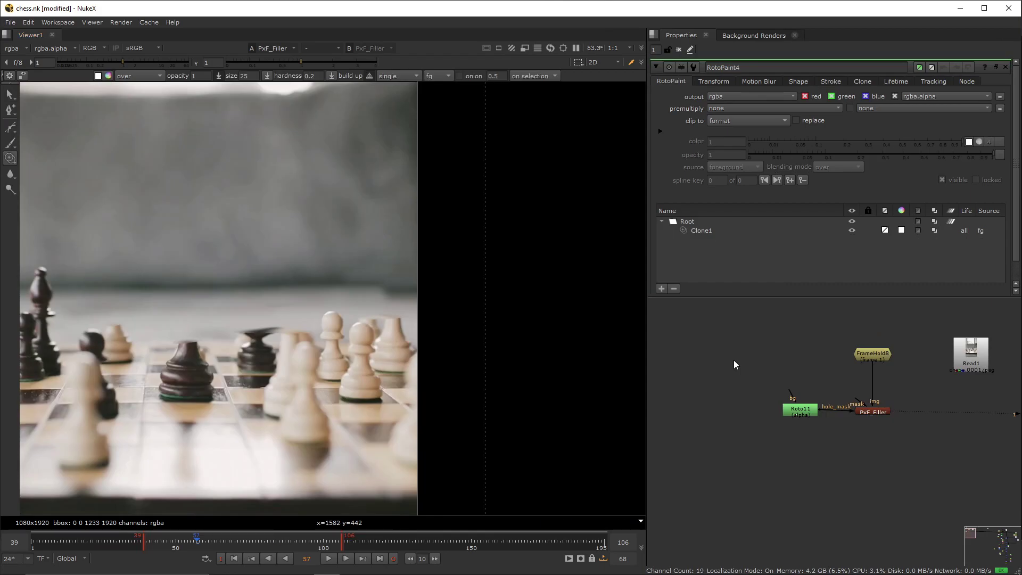
Hold Read1 on a frame and merge the roto patch over the PxF_Filler plate.
key("shift+f")
left_click_drag(719, 360, 967, 355)
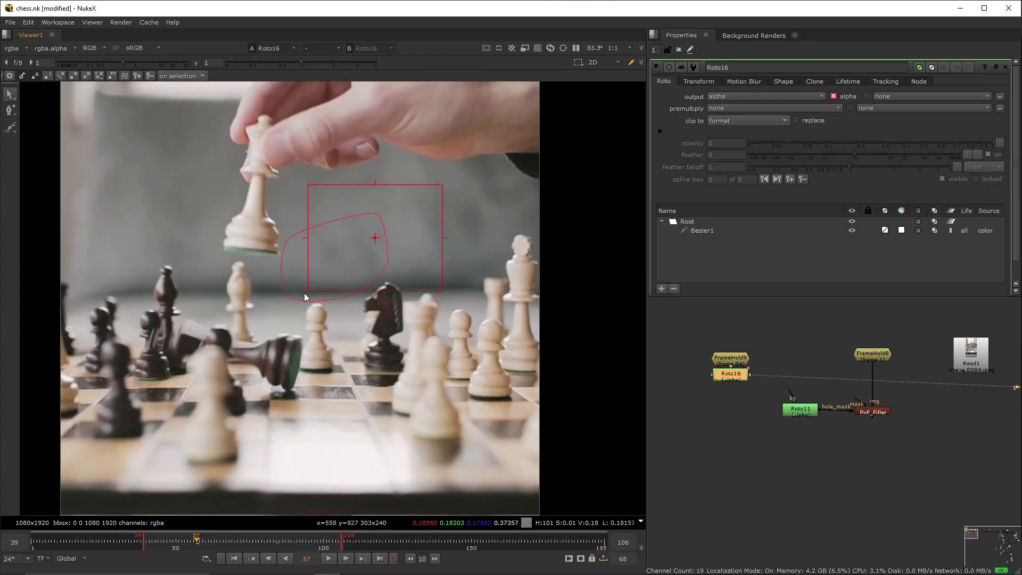
key("m")
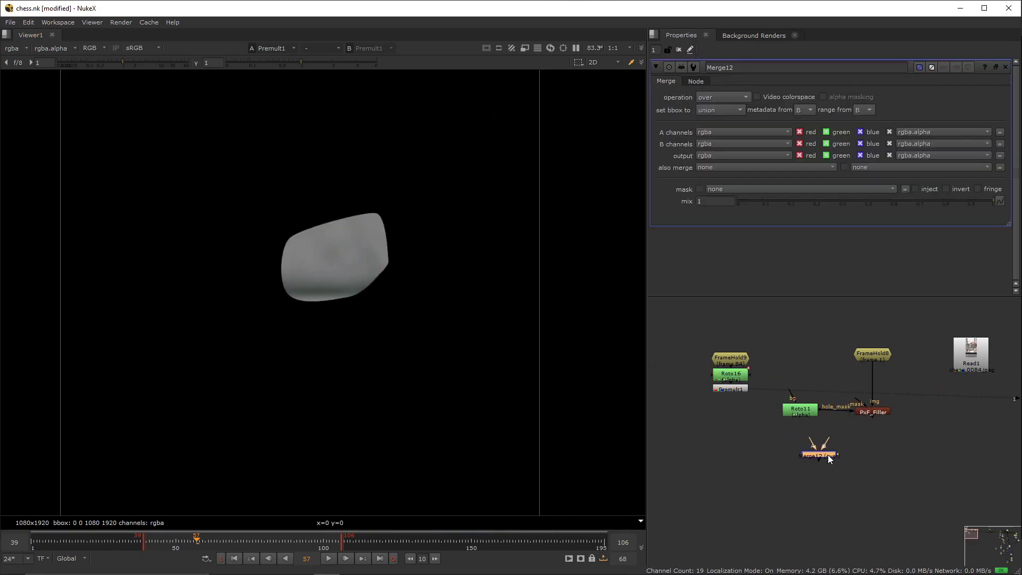
left_click_drag(829, 459, 731, 390)
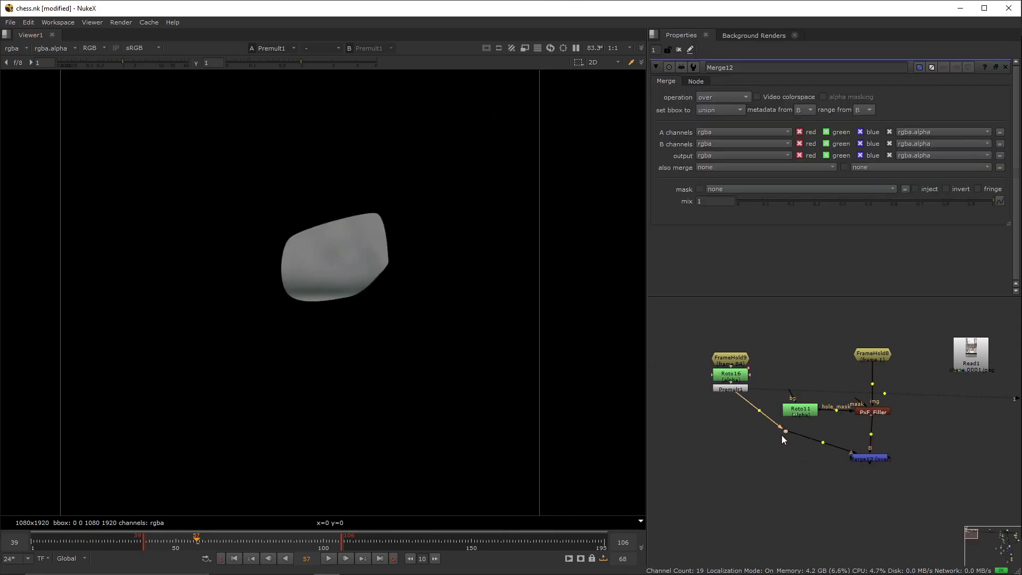
Route the premultiplied patch through Transform9, nudged down to translate y -5.
left_click_drag(785, 431, 730, 457)
key("1")
left_click(730, 389)
key("t")
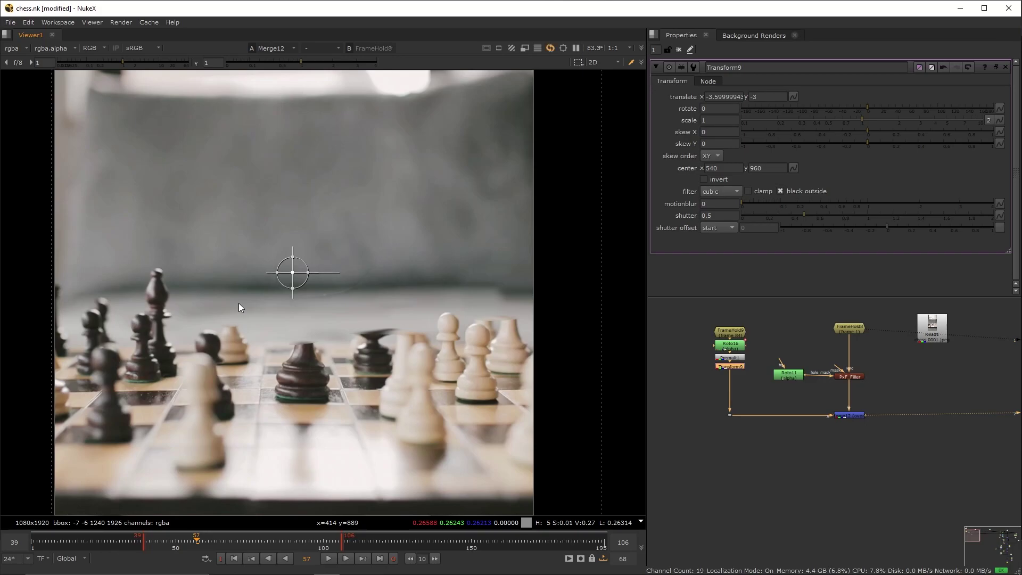
key("KP_2")
key("KP_2")
Enlarge Roto17's Bezier over the wall and set Merge13's operation to stencil.
key("o")
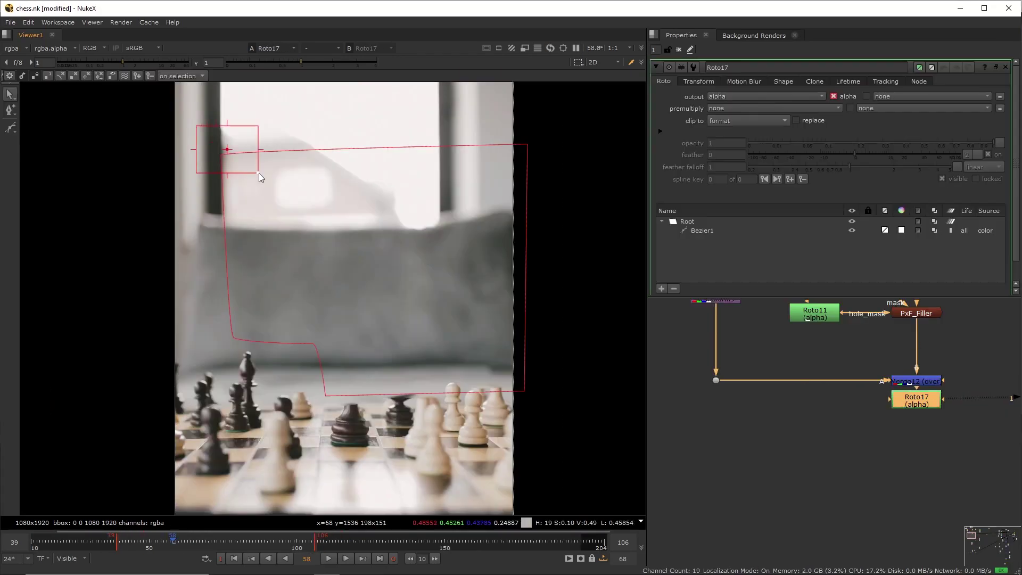
left_click_drag(257, 171, 206, 136)
left_click_drag(525, 391, 550, 408)
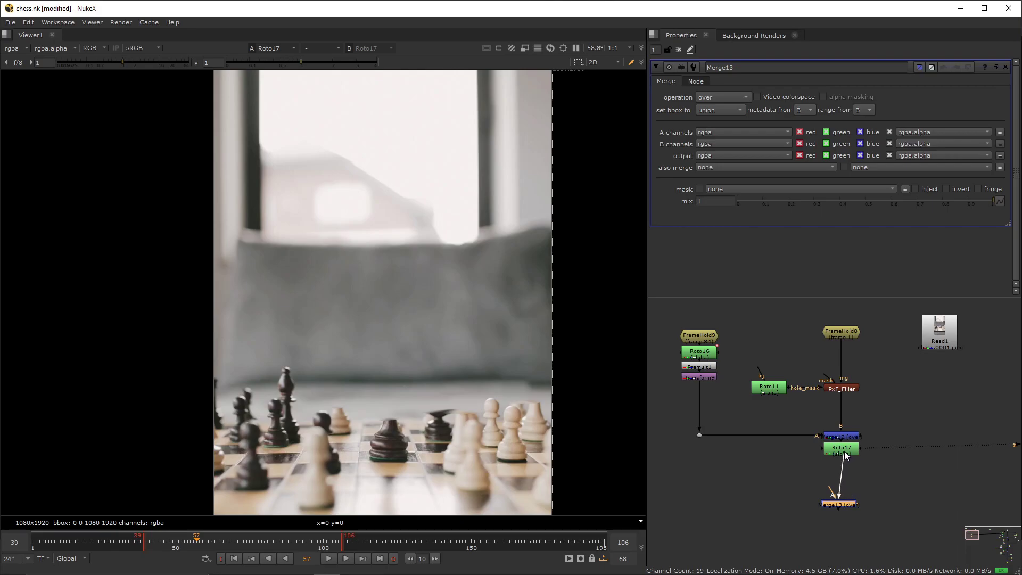
left_click(722, 97)
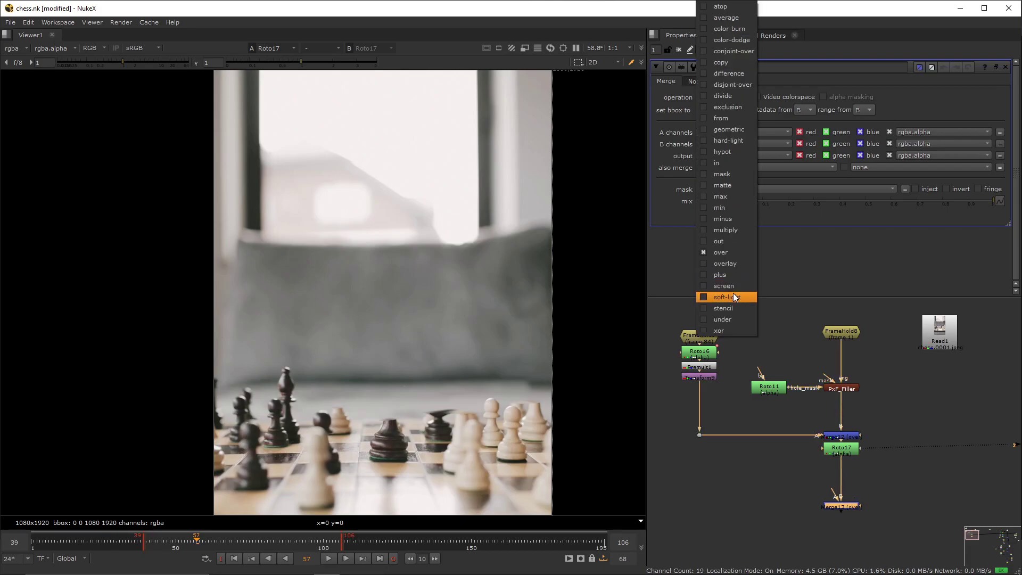
left_click(733, 302)
Draw Roto18 around the window and soften it with Blur7.
key("o")
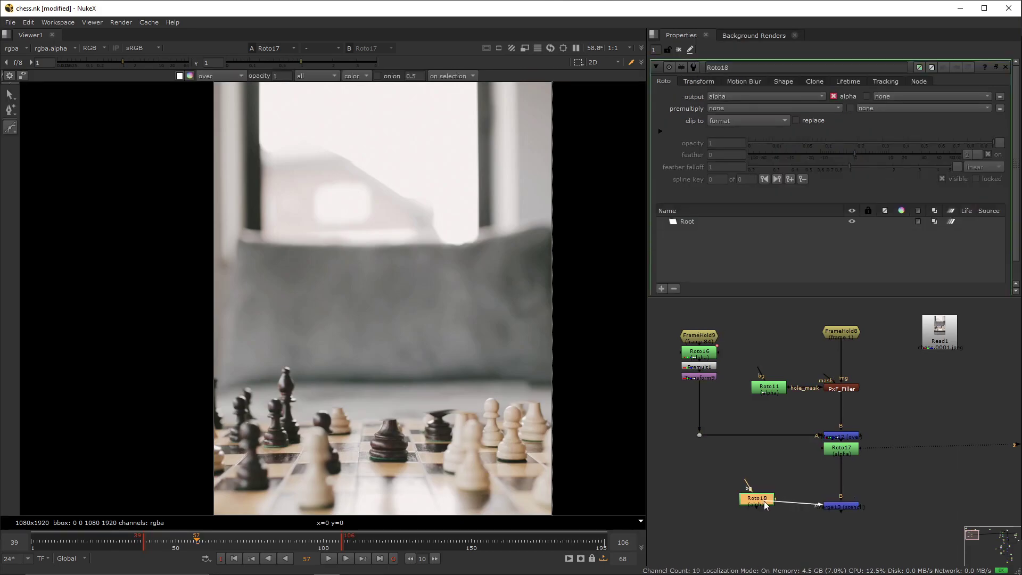
middle_click_drag(343, 185, 388, 299)
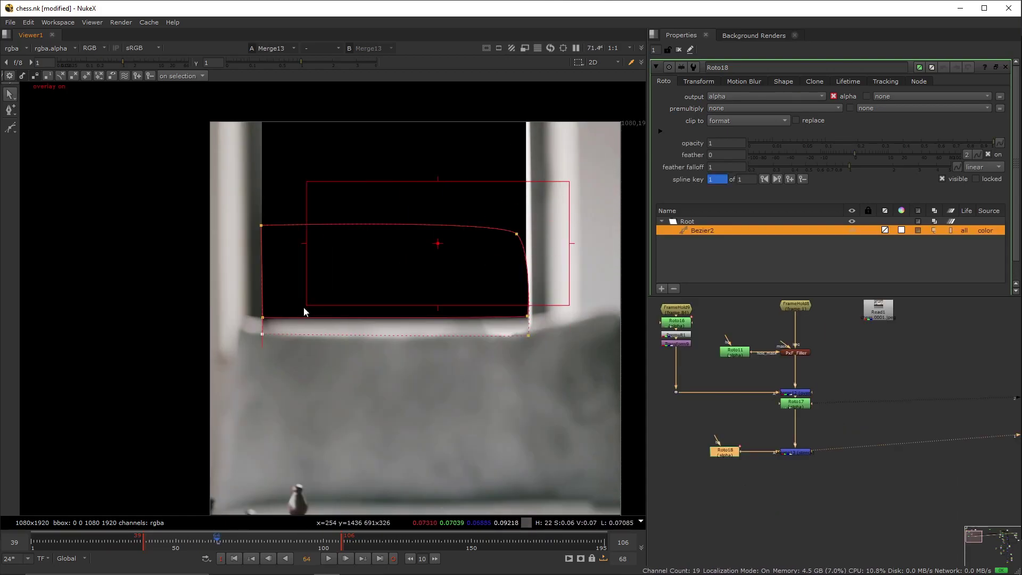
key("b")
scroll(734, 442, "up", 2)
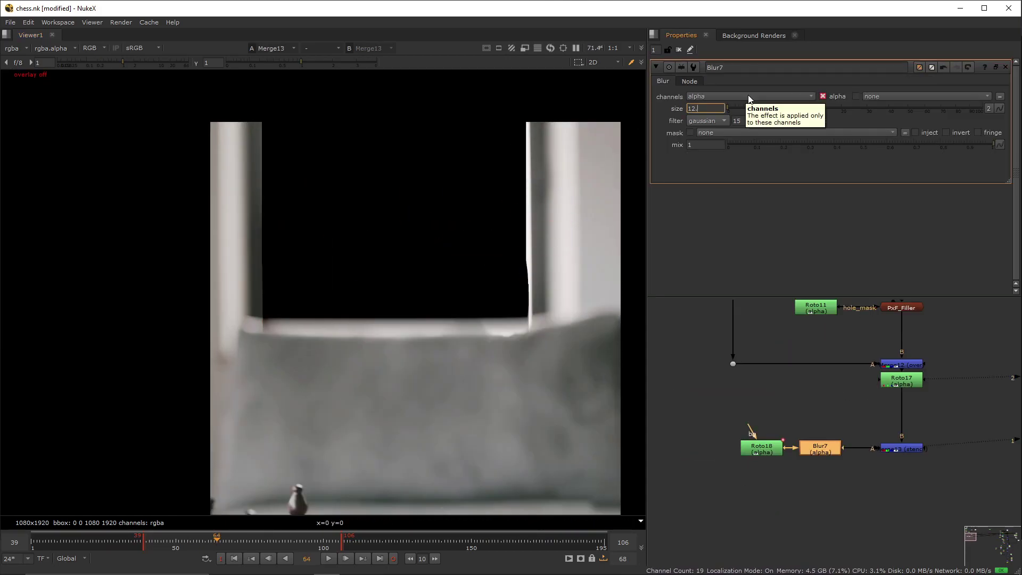
scroll(860, 493, "down", 3)
Merge the stenciled patch over the original Read1 footage with Merge14.
key("m")
left_click_drag(863, 352, 863, 348)
left_click_drag(855, 482, 793, 493)
scroll(757, 461, "up", 5)
Add Tracker7 to the Read1 footage.
key("Tab")
type("track")
key("Return")
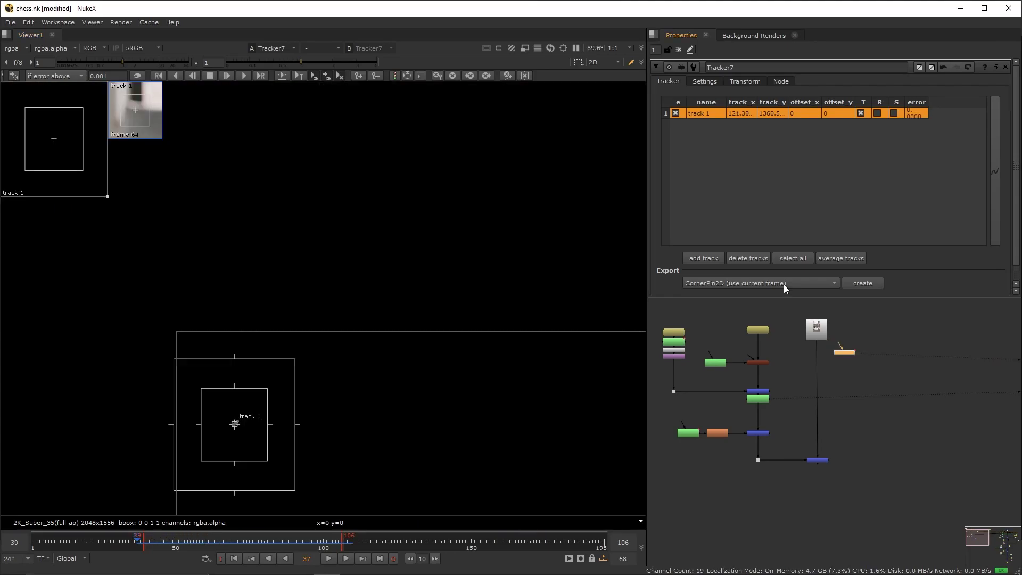
Pipe a match-move Transform from Tracker7 into the patch chain and add FrameHold10 on Read1.
left_click(784, 285)
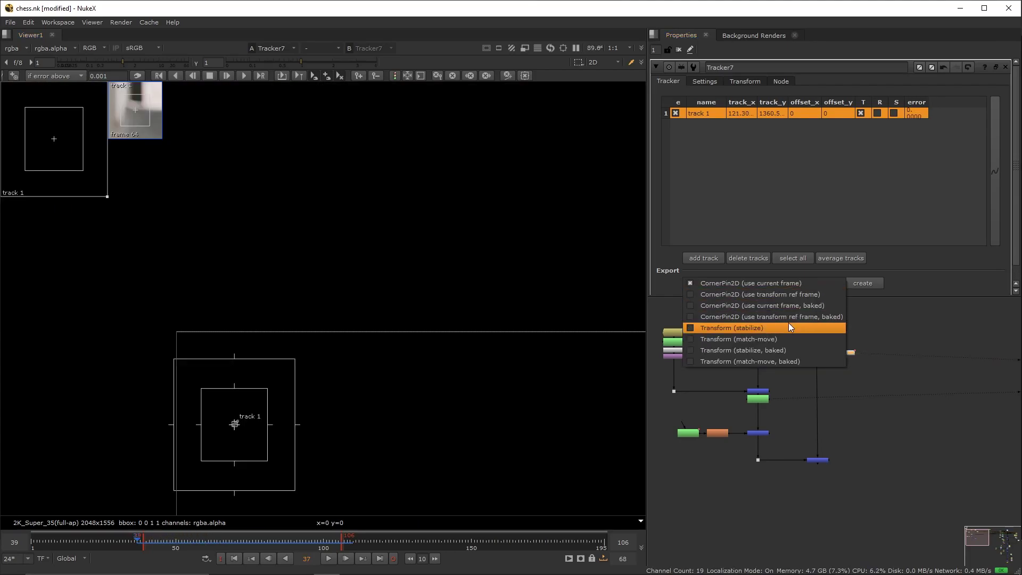
left_click(793, 339)
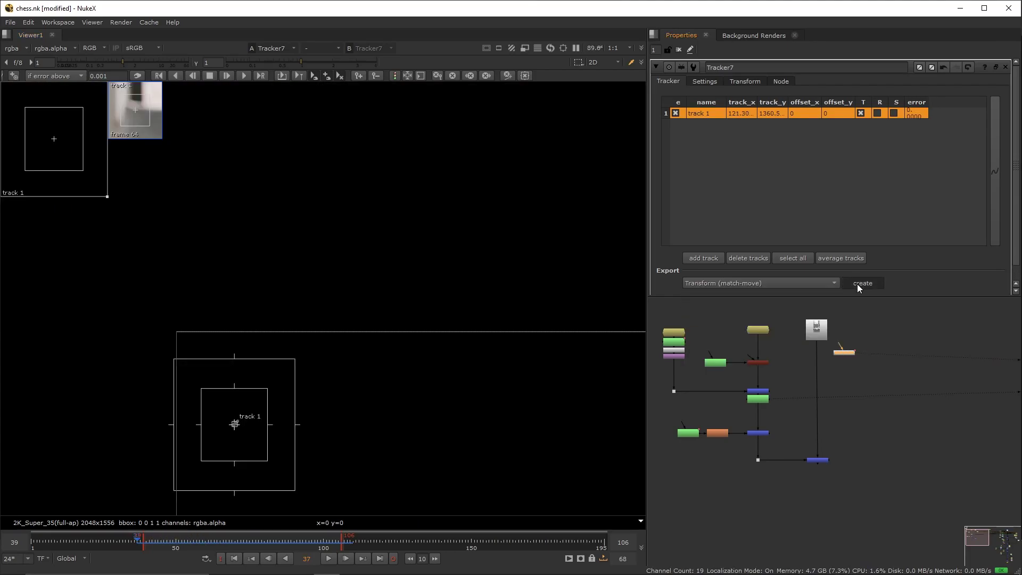
left_click(863, 283)
left_click_drag(846, 372, 760, 449)
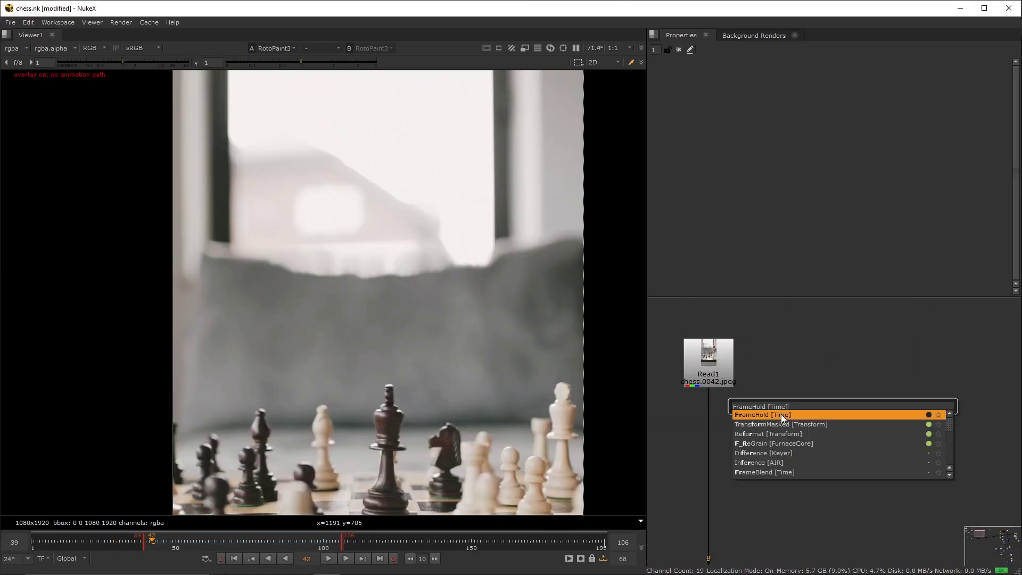
key("Return")
left_click_drag(844, 400, 864, 366)
Paint smear strokes in RotoPaint5 to clean the held frame.
key("p")
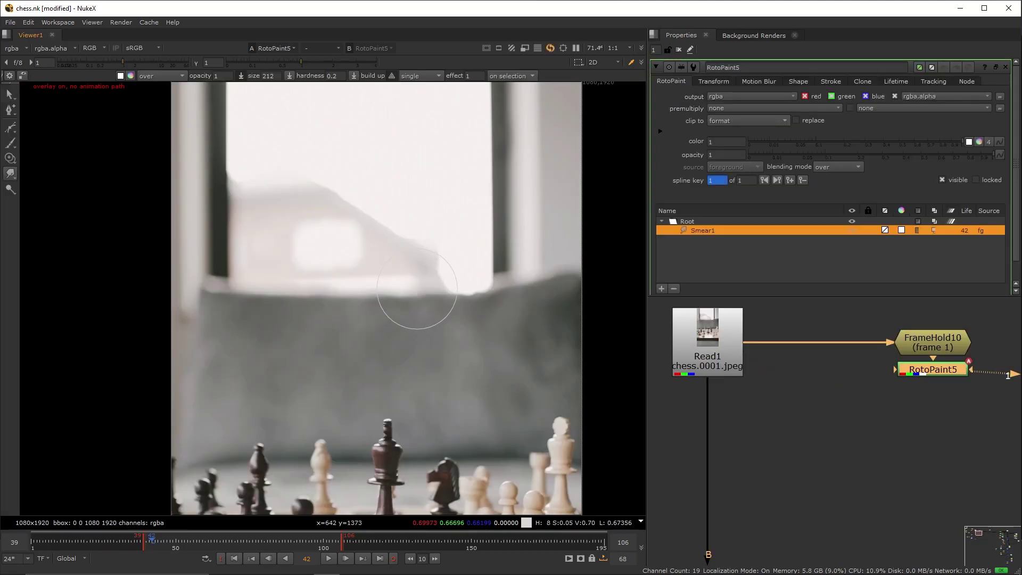
mouse_move(410, 296)
left_mouse_down()
mouse_move(420, 296)
mouse_move(353, 319)
mouse_move(312, 289)
left_mouse_up()
scroll(873, 382, "down", 3)
key("2")
key("ctrl+a")
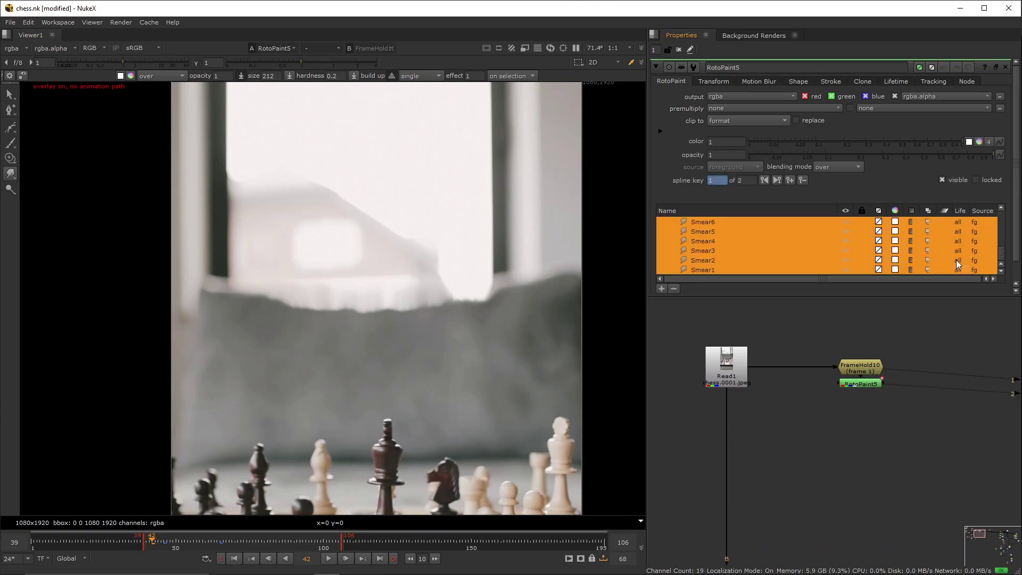
Draw a Roto19 rectangle around the window area.
key("o")
left_click_drag(228, 93, 509, 321)
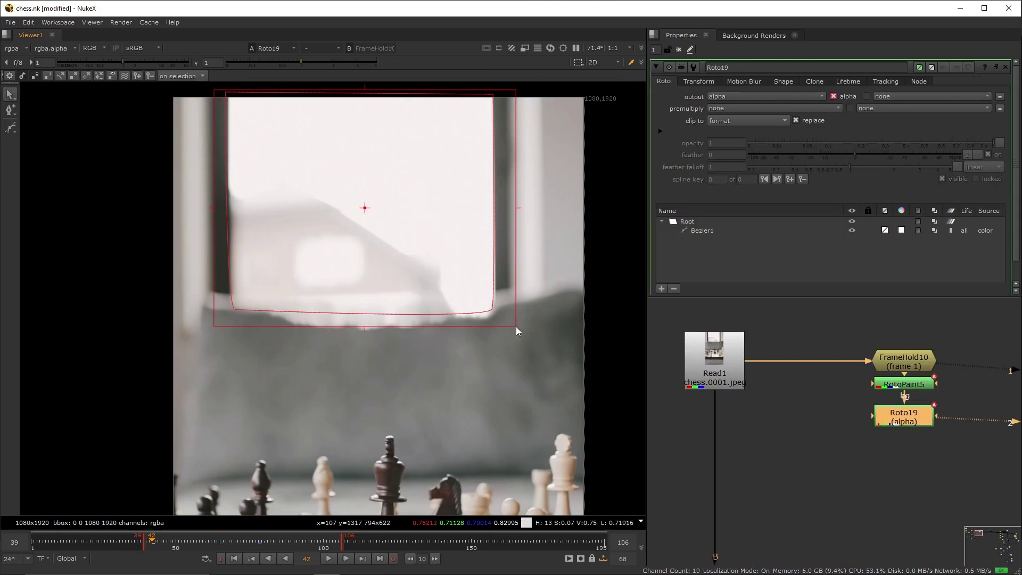
left_click(218, 91)
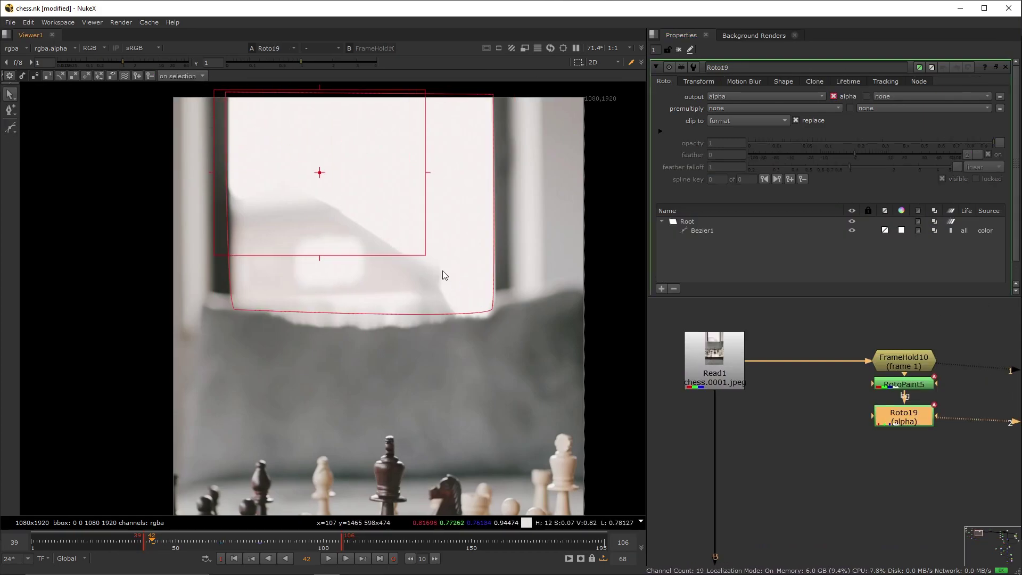
left_click_drag(215, 90, 509, 321)
Add Premult12 after Roto19.
key("Tab")
type("premult")
key("Return")
left_click(715, 356)
key("Tab")
Track the window with Tracker8 and create a match-move Transform from it.
type("tracker")
key("Return")
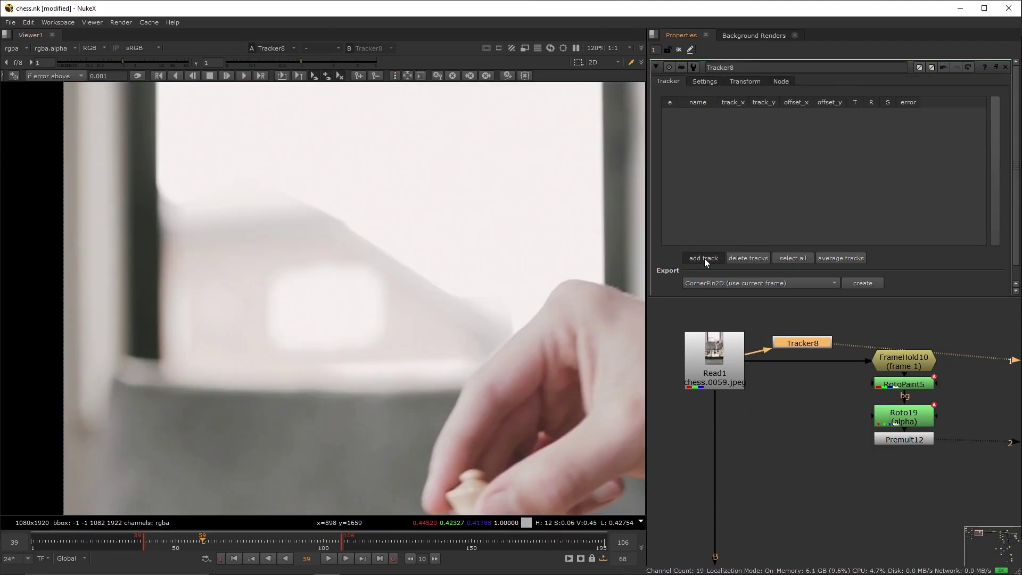
left_click(704, 258)
left_click(244, 75)
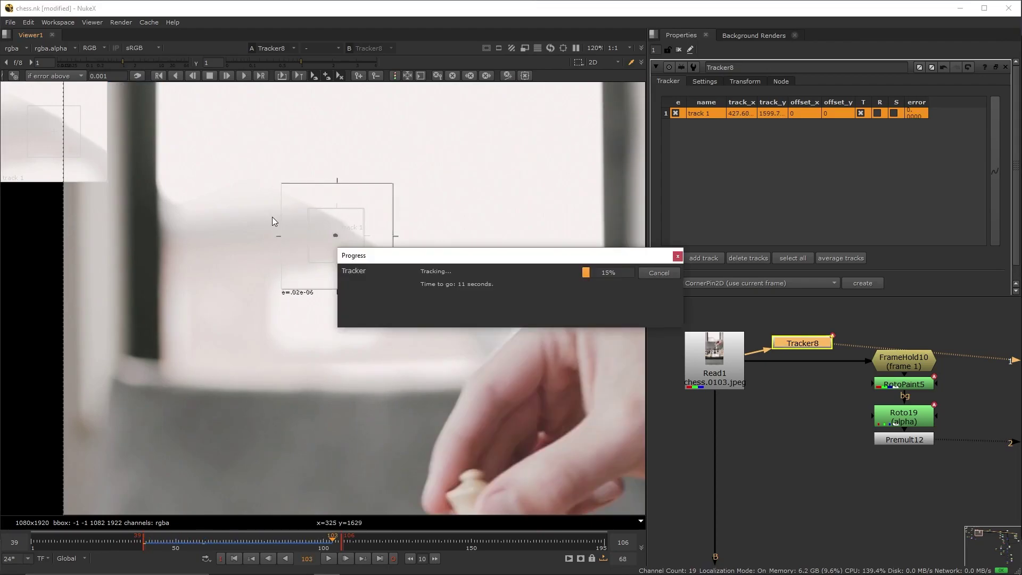
left_click(761, 282)
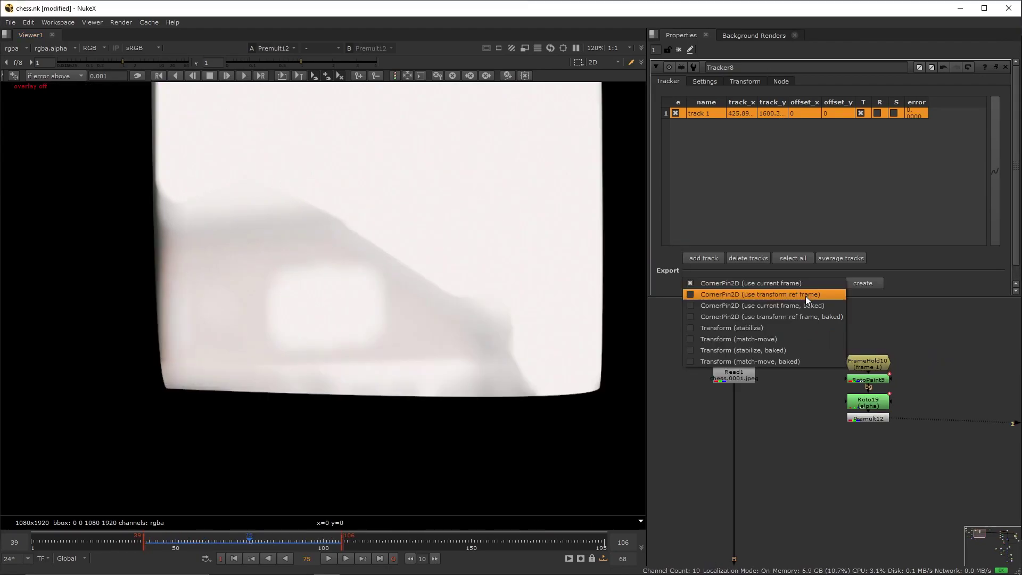
left_click(803, 339)
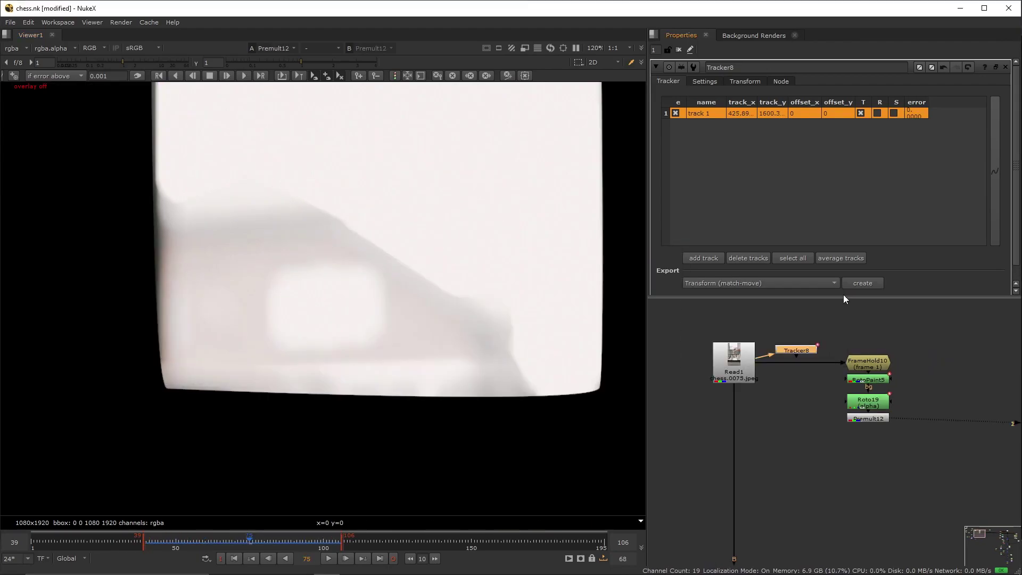
left_click(856, 282)
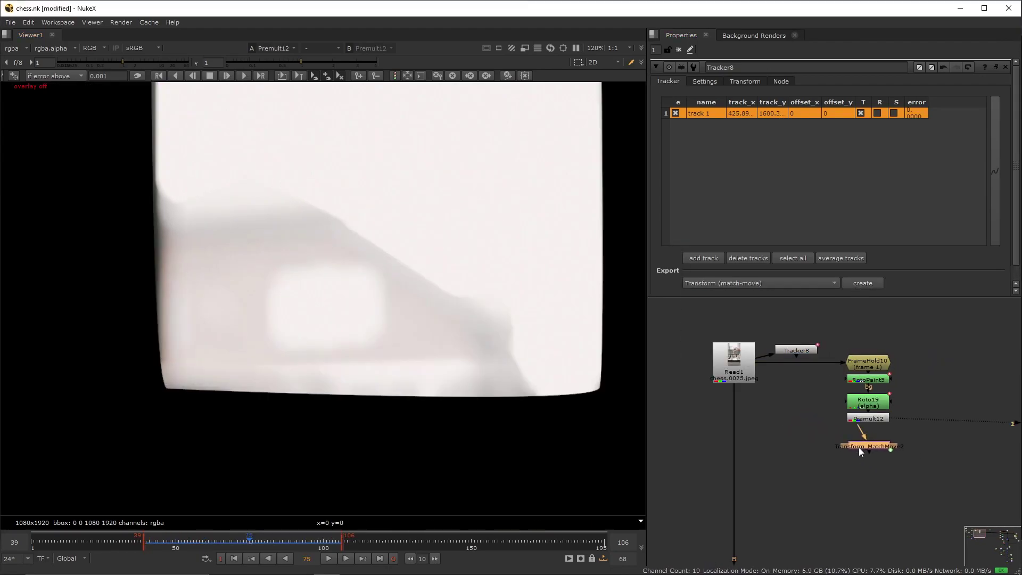
Merge the match-moved window patch over the plate with Merge15 and add a FrameHold at frame 4.
key("m")
left_click_drag(779, 452, 860, 444)
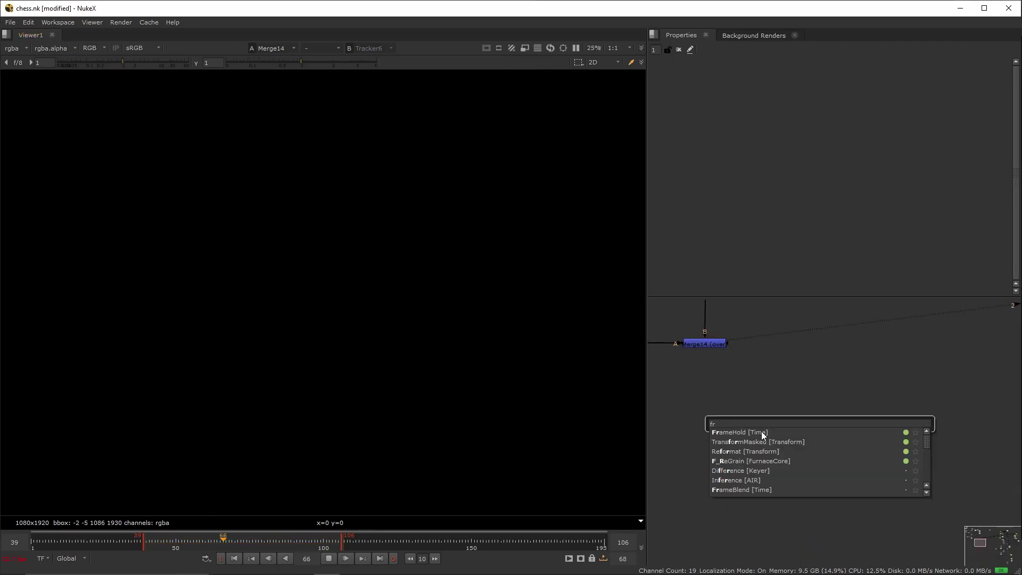
key("Return")
left_click(710, 97)
type("4")
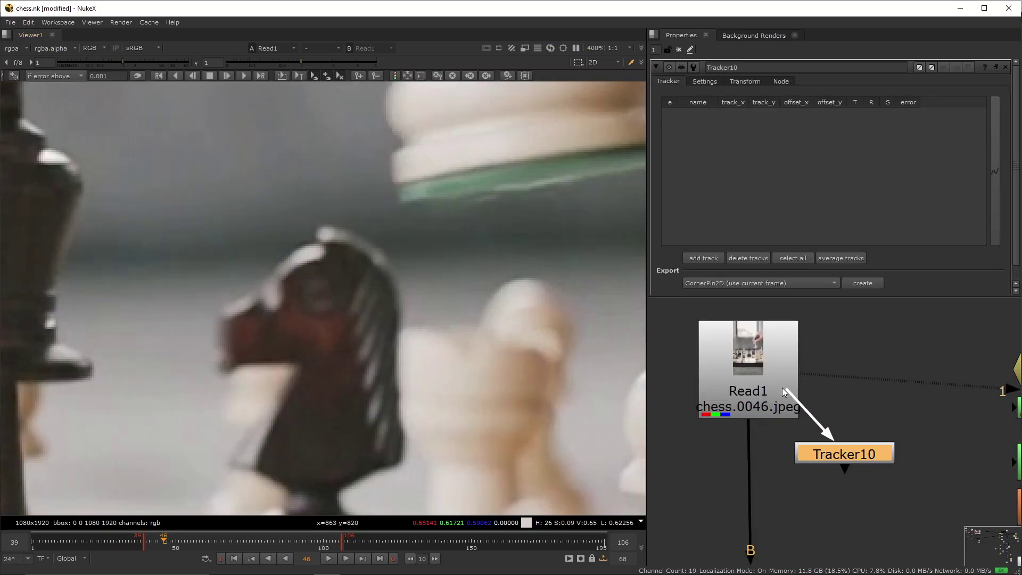
Track the dark knight forward and create a match-move Transform from the track.
left_click(313, 273, "ctrl+alt")
left_click_drag(313, 273, 364, 367)
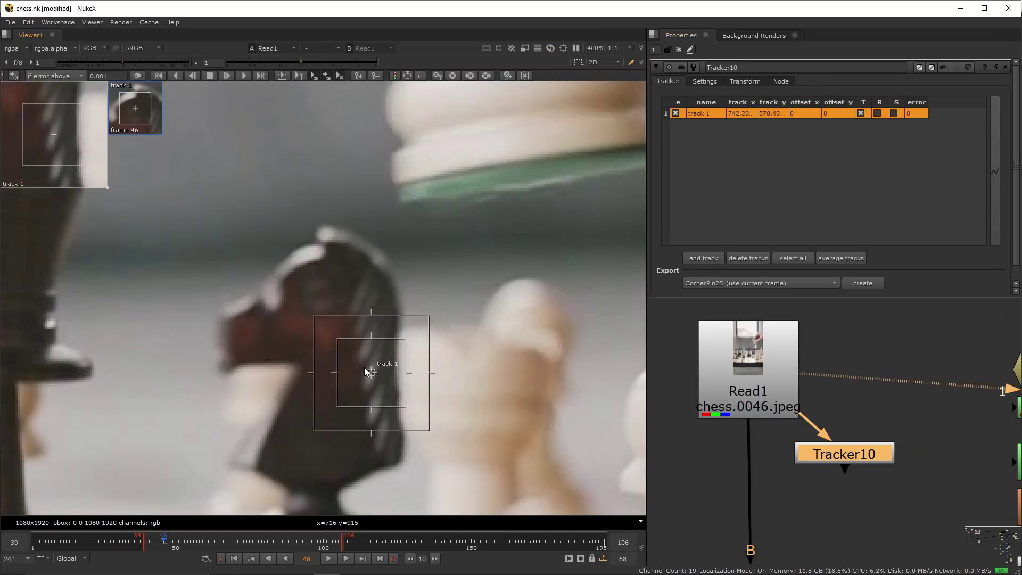
left_click(246, 76)
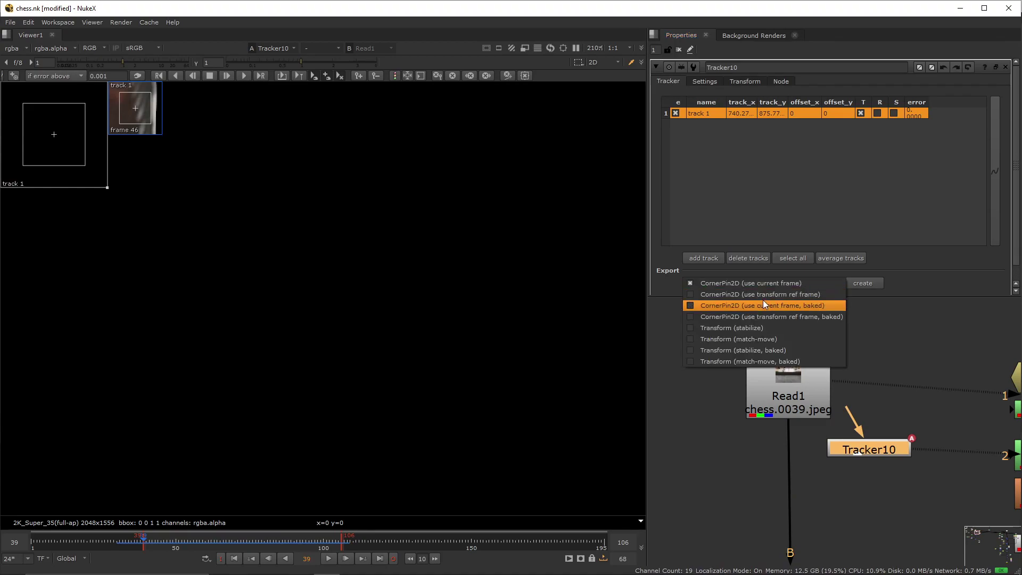
left_click(745, 339)
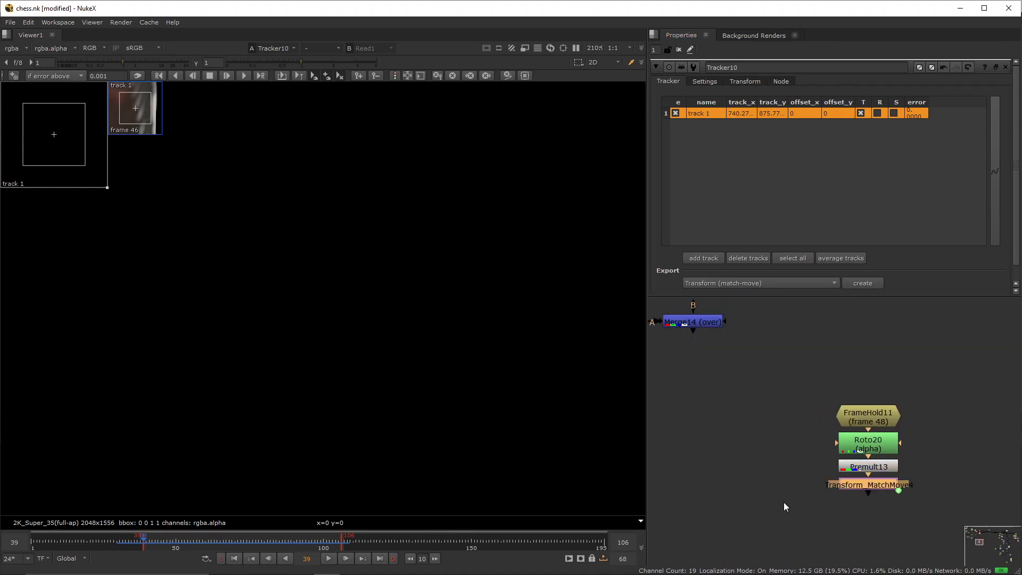
Add Merge16 with B from Merge14 and A from Transform_MatchMove4.
key("m")
left_click_drag(686, 478, 693, 327)
left_click_drag(660, 494, 865, 493)
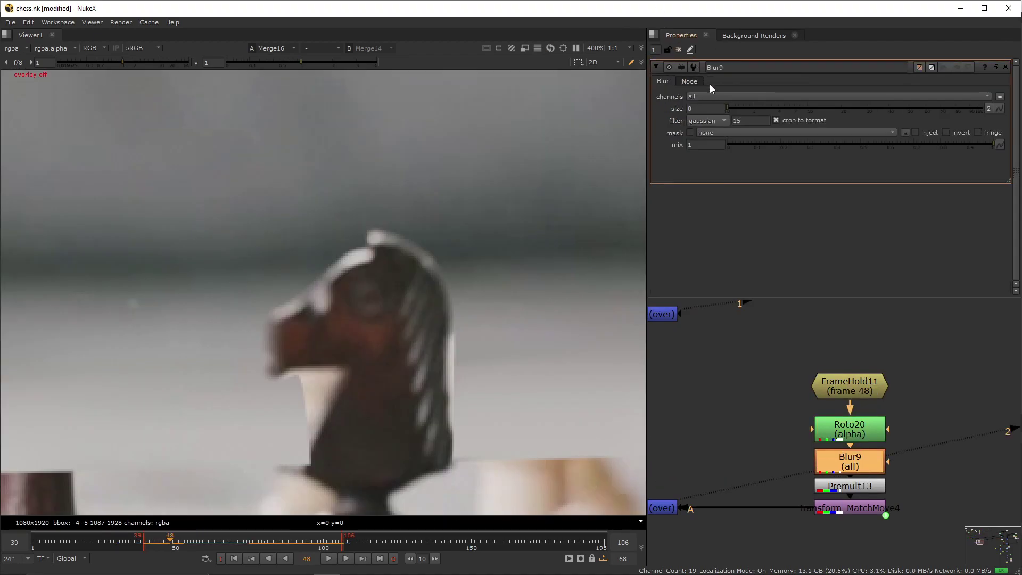
Set Blur9 to the alpha channel with size 2.6.
left_click(711, 97)
left_click(717, 151)
left_click_drag(729, 108, 768, 132)
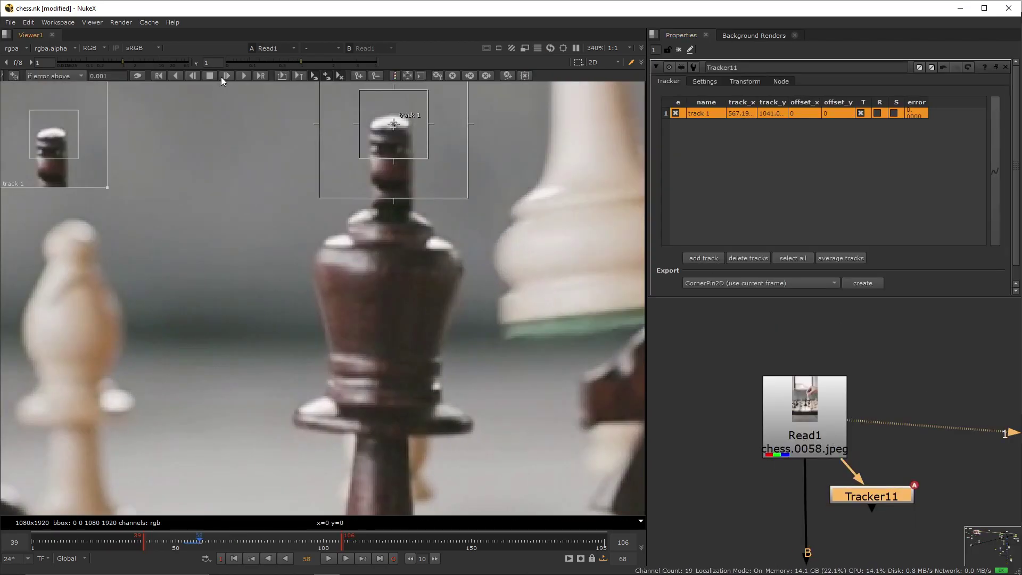
Export a match-move Transform (Transform_MatchMove6) from Tracker11 for the king patch.
left_click(745, 81)
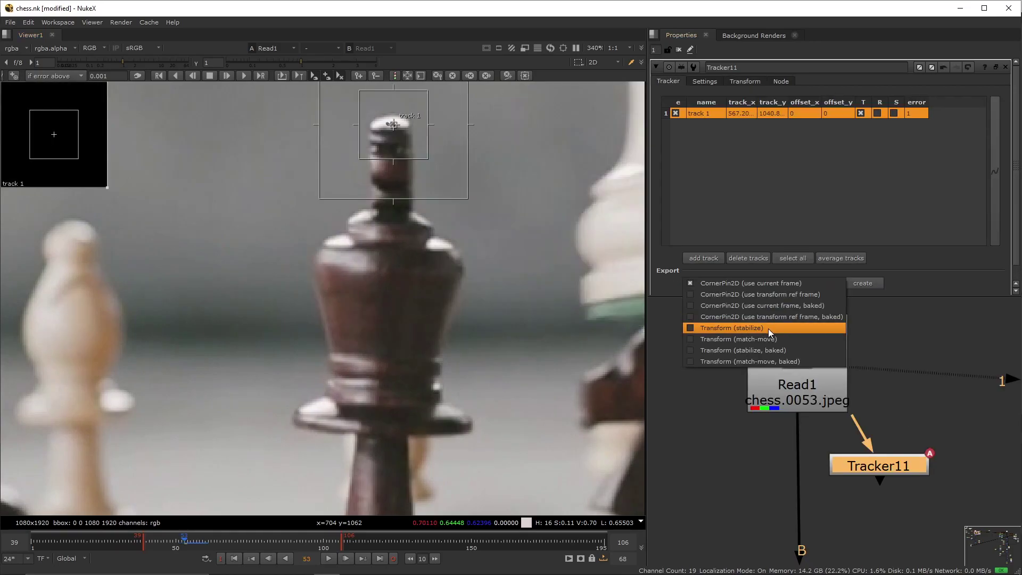
left_click(770, 336)
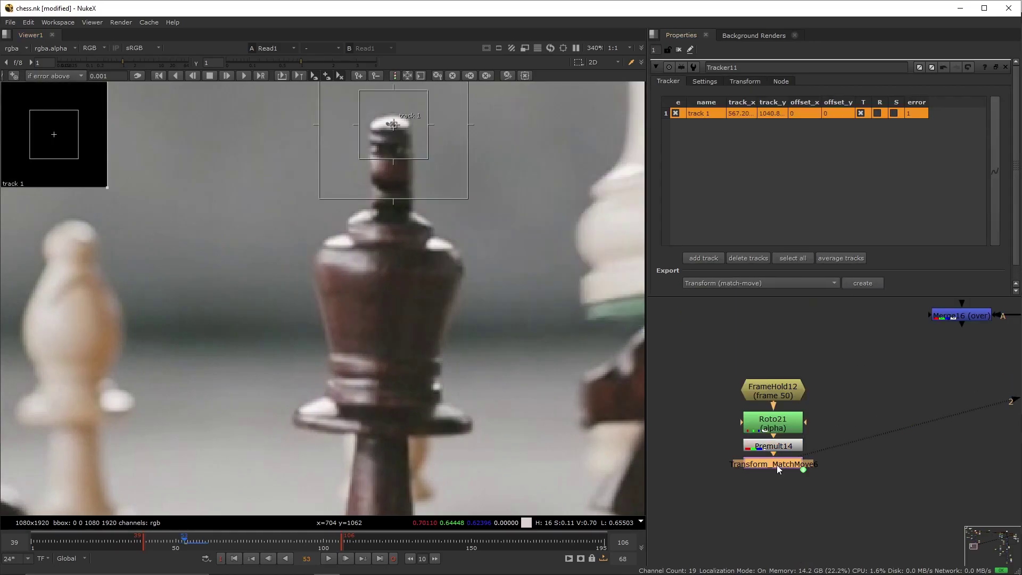
key("1")
left_click(947, 480)
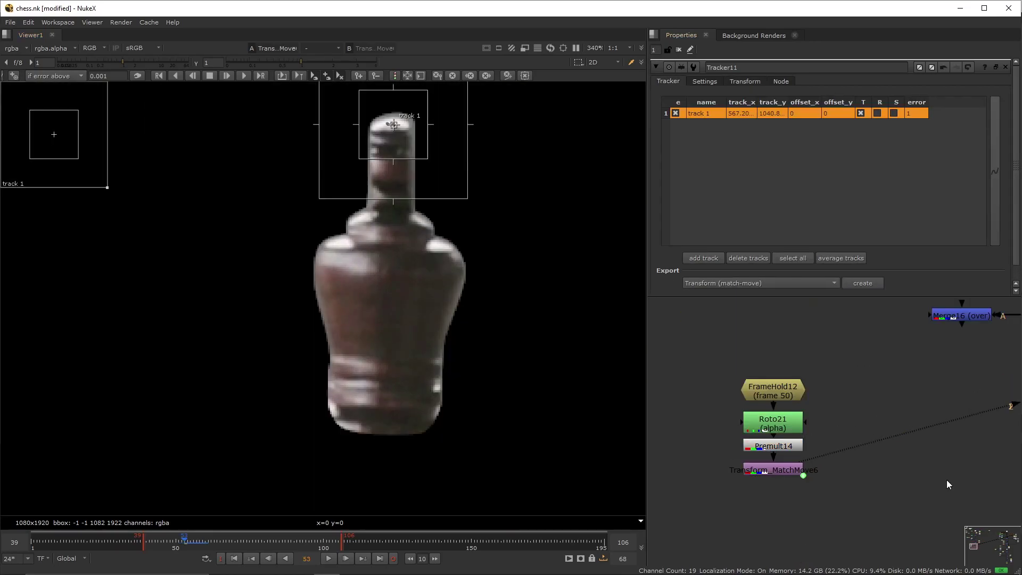
Add Merge17 with B from Merge16 and A from the king patch.
key("m")
left_click_drag(946, 478, 782, 473)
left_click_drag(851, 482, 775, 496, "ctrl")
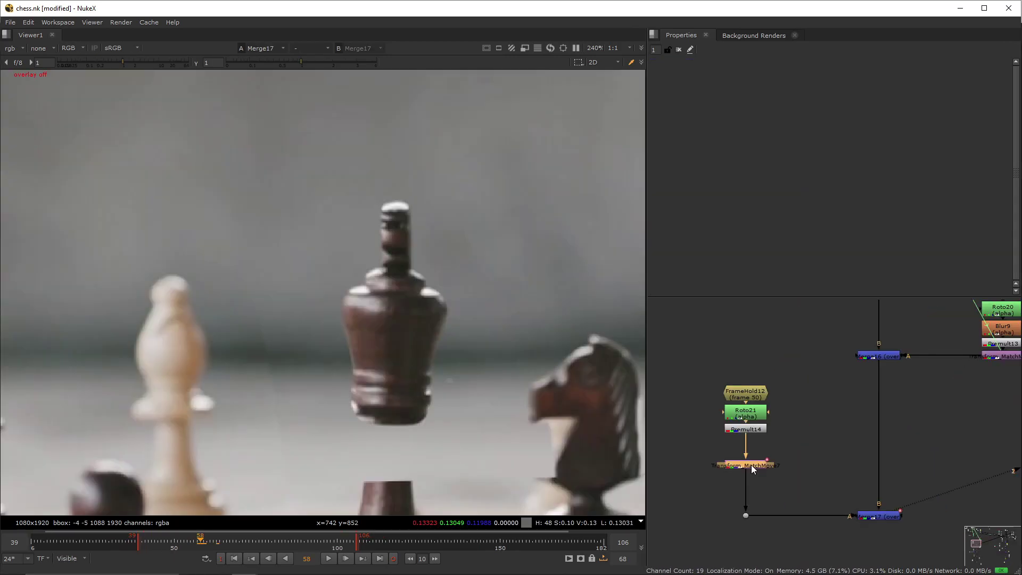
Insert a DirBlurWrapper after Premult14.
key("t")
key("Tab")
type("dirblur")
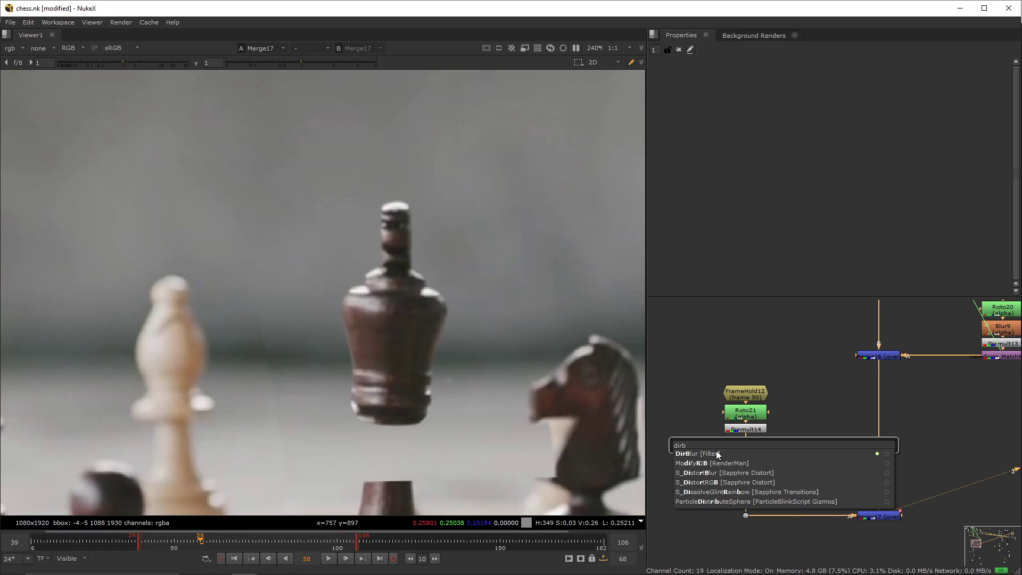
key("Return")
left_click_drag(777, 446, 745, 449)
Set DirBlurWrapper2 to linear blur on rgba, keying length 0 and angle 45.
left_click(729, 109)
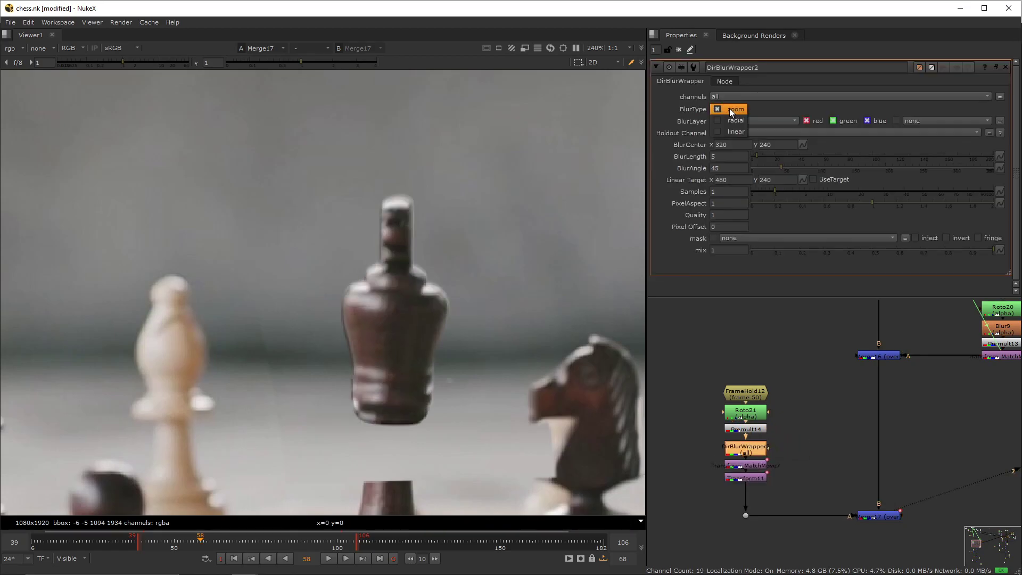
left_click(730, 132)
left_click(736, 120)
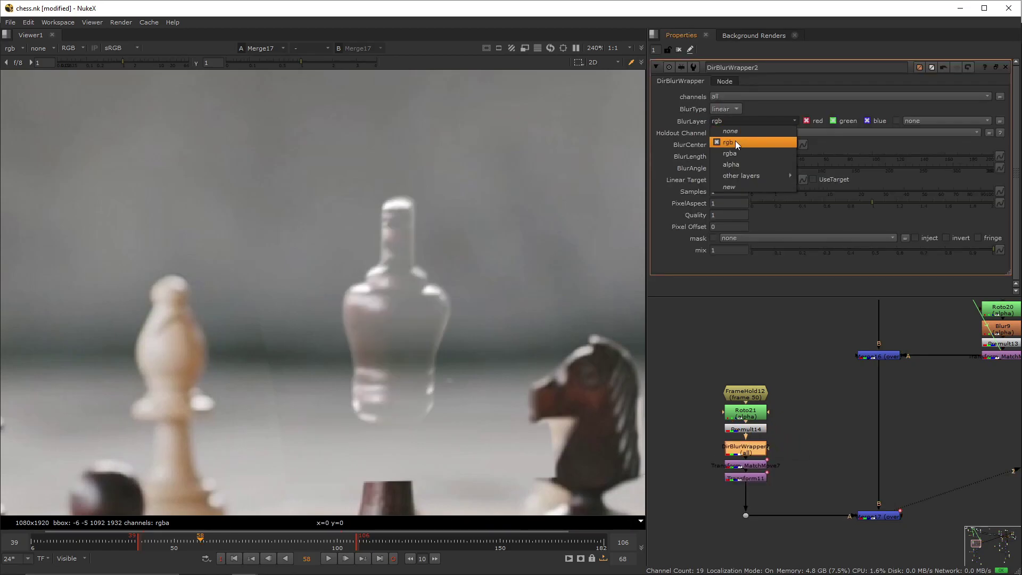
left_click(737, 153)
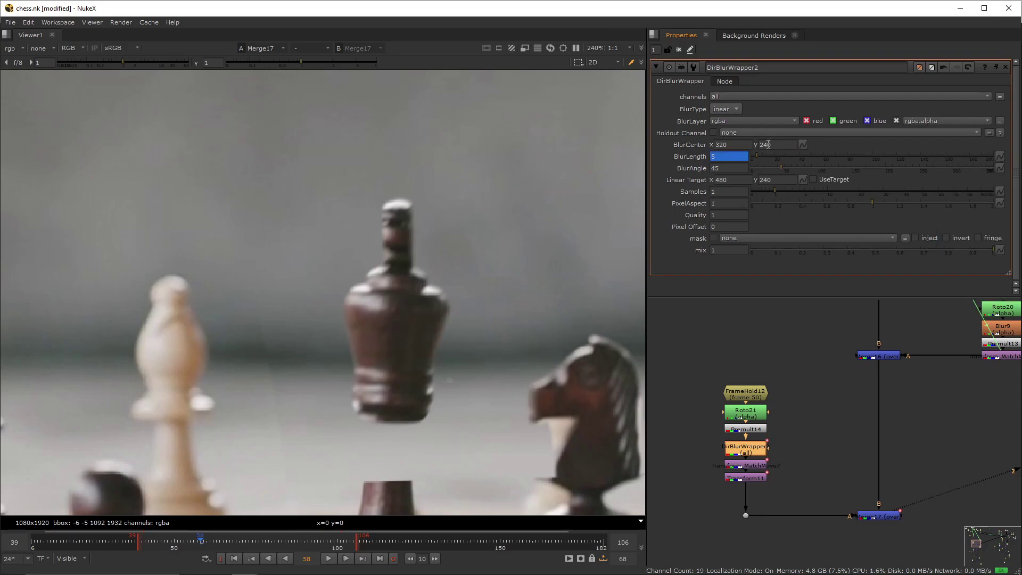
left_click_drag(765, 158, 740, 159)
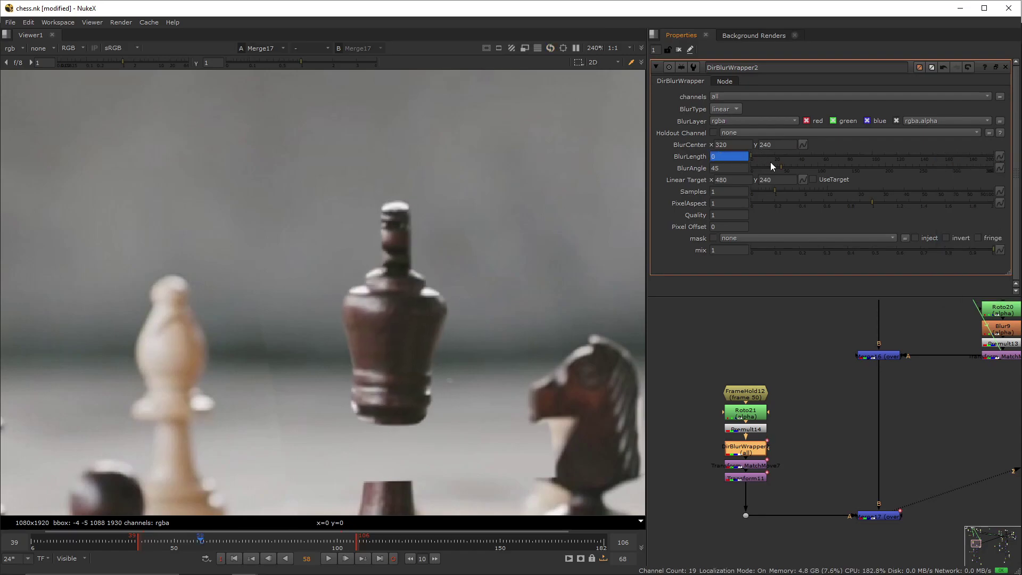
right_click(989, 172)
left_click(980, 175)
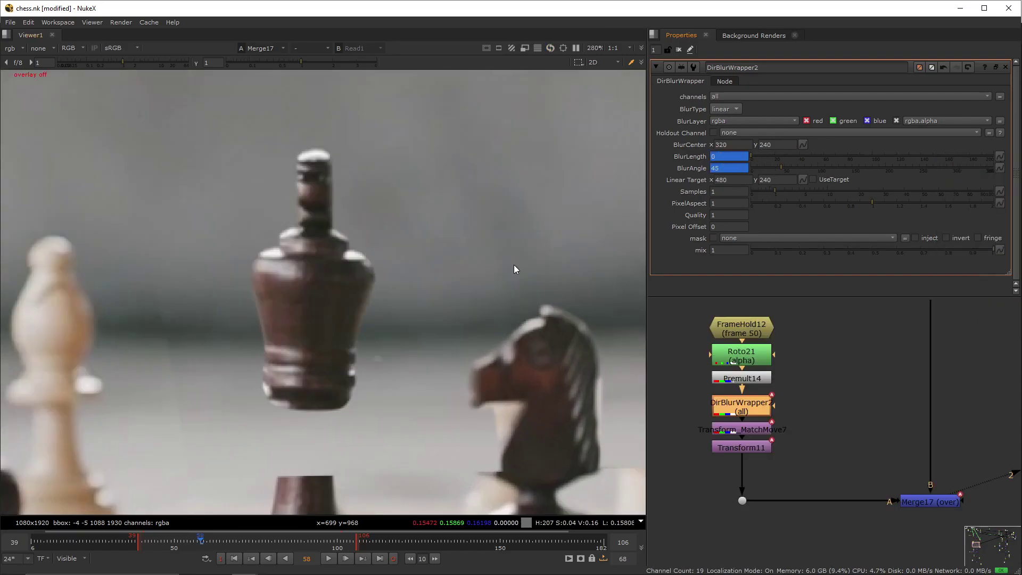
One frame later, key blur length 10.5 and angle 104, and key the Transform's translate.
key("Right")
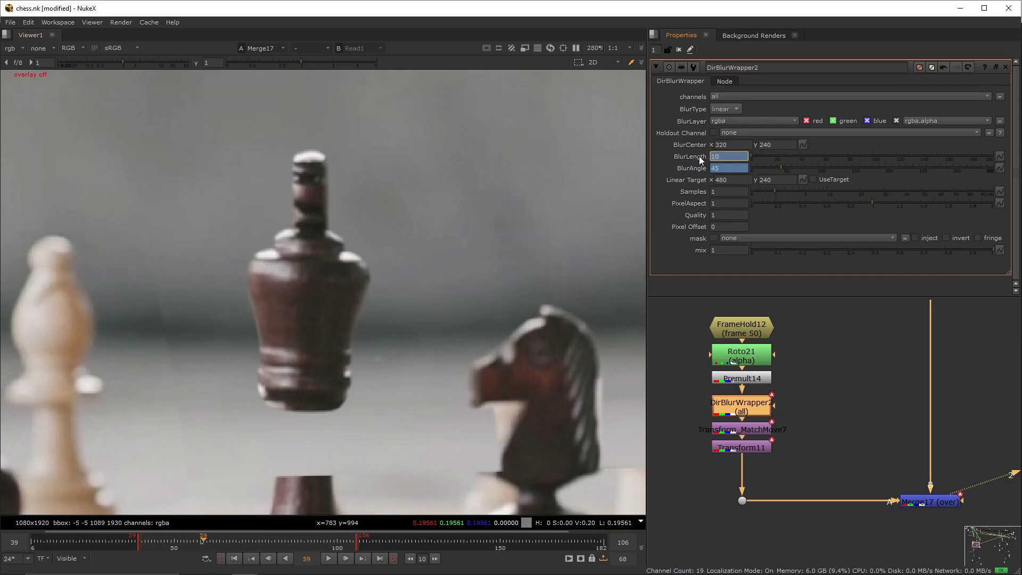
type("5")
key("Return")
left_click_drag(783, 167, 823, 170)
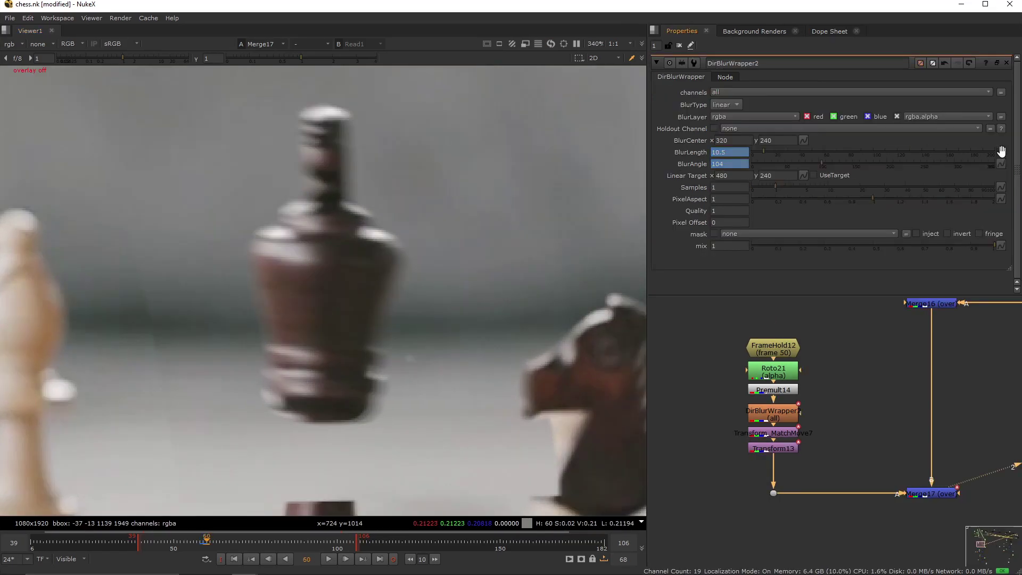
left_click(1000, 152)
left_click(997, 160)
left_click(1000, 164)
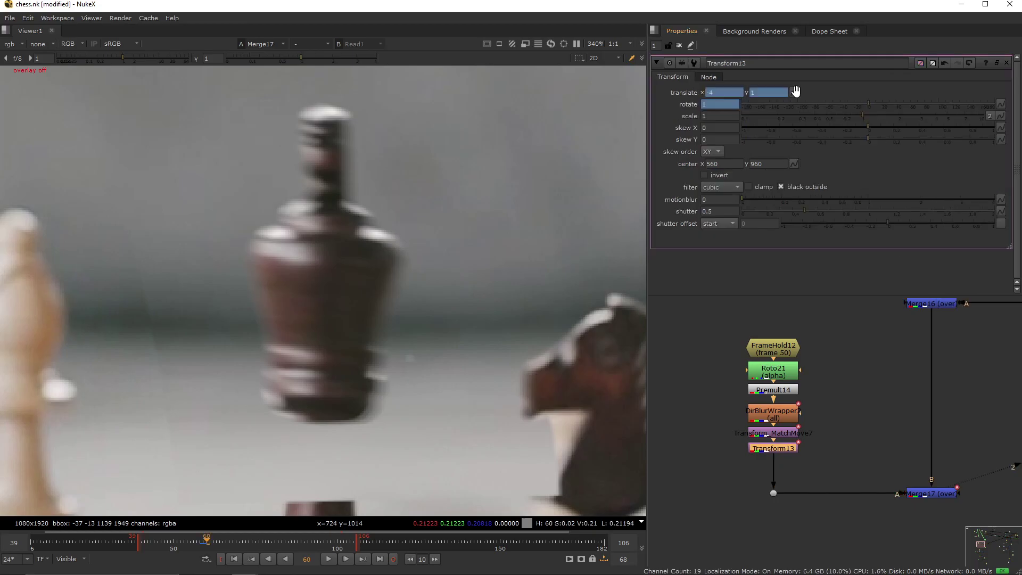
left_click(794, 92)
left_click(809, 95)
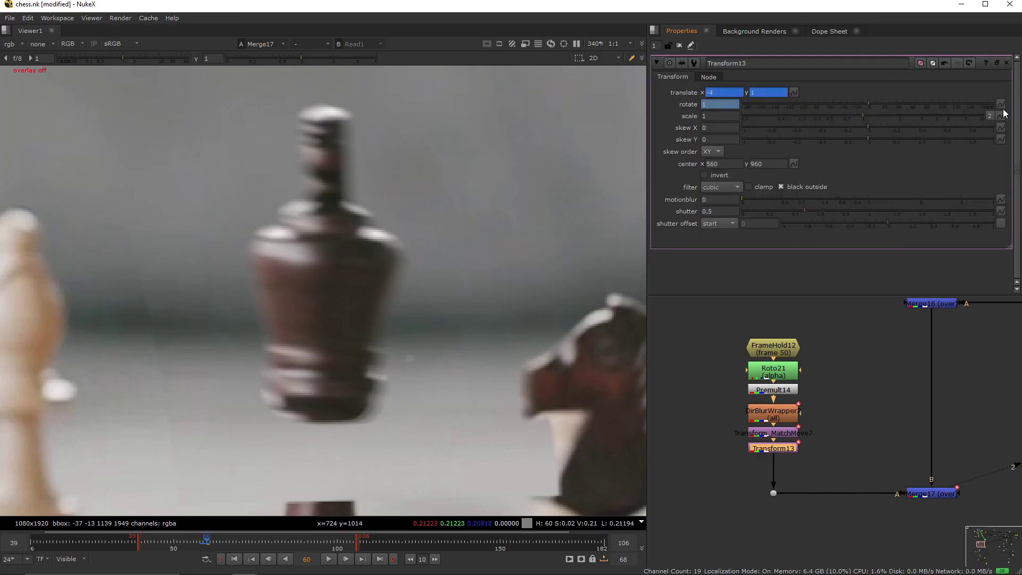
Keyframe the king's translate and rotate over frames 61–74, reaching about -164.6, -12.4 and 36.
left_click(1001, 104)
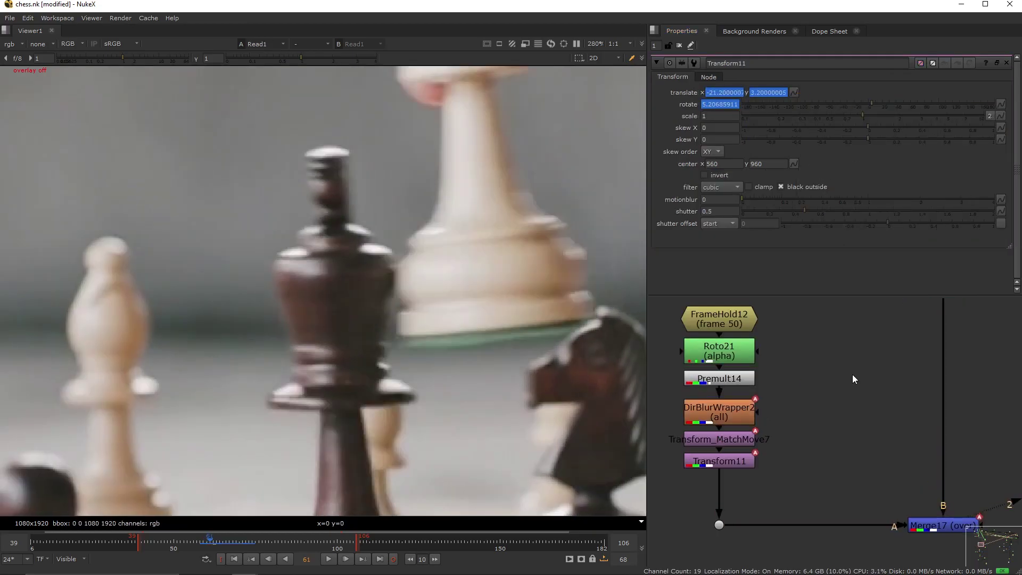
key("Right")
key("Right")
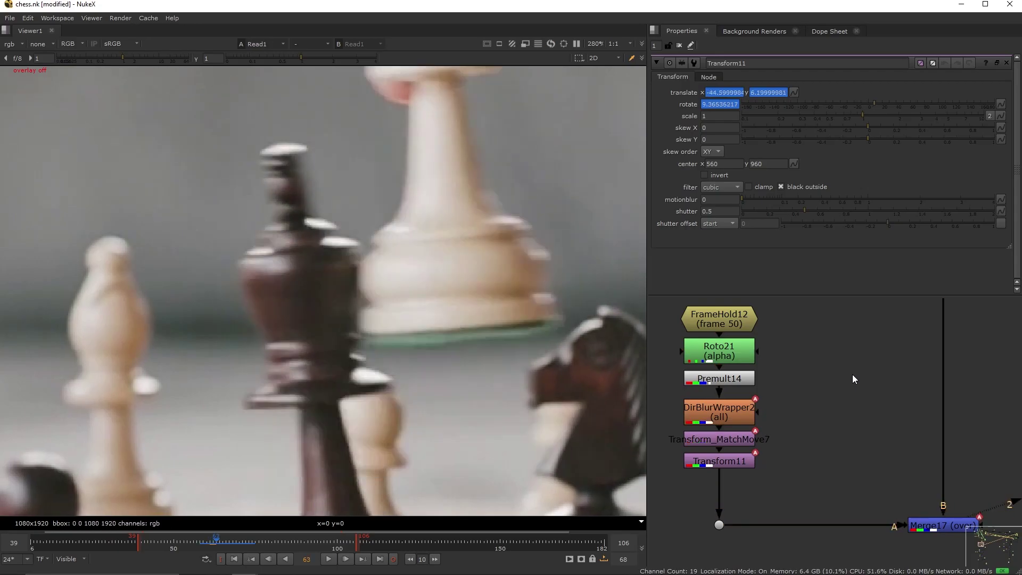
key("Right")
key("Right")
key("Right")
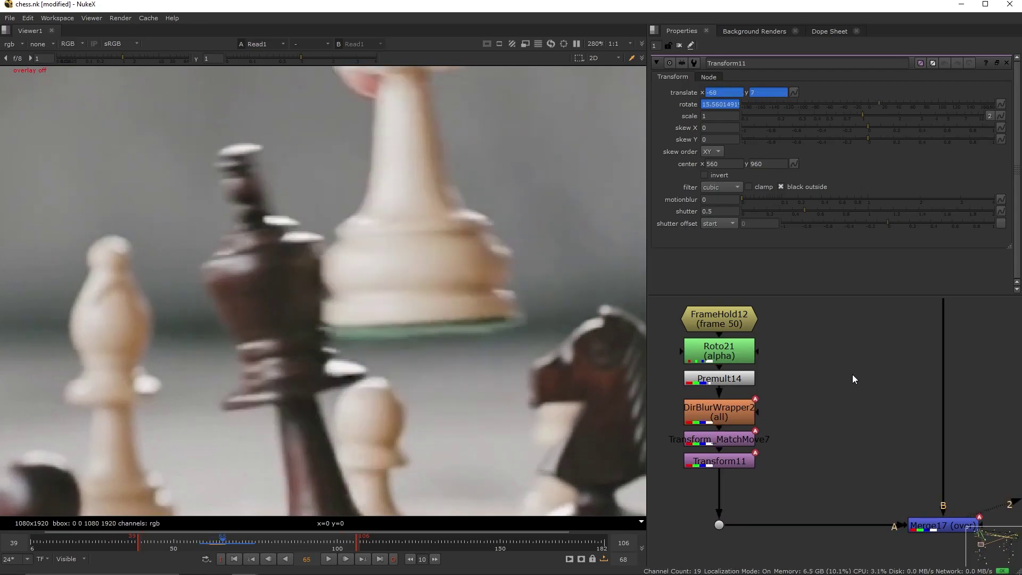
key("Right")
key("Right")
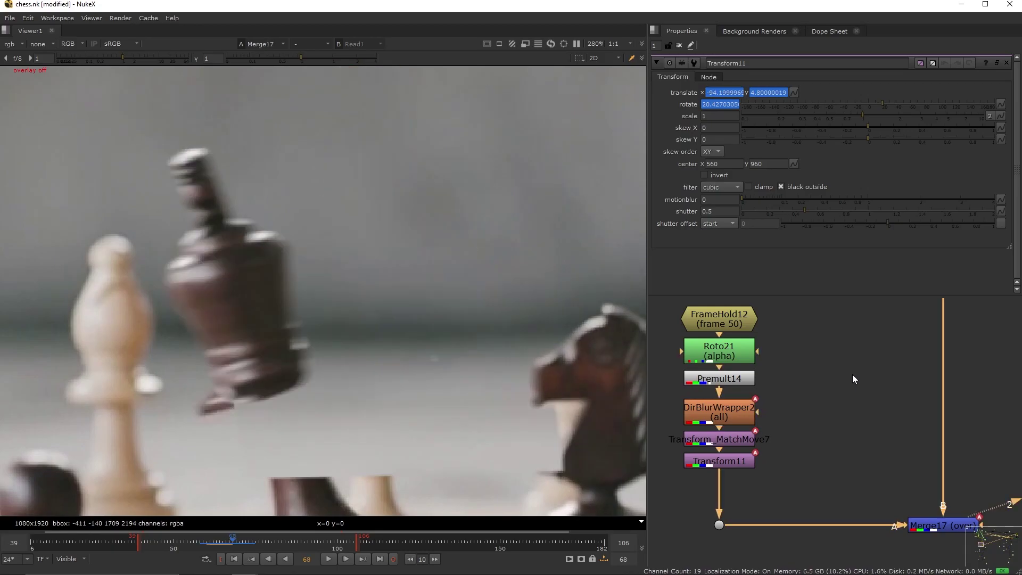
key("Right")
key("Right")
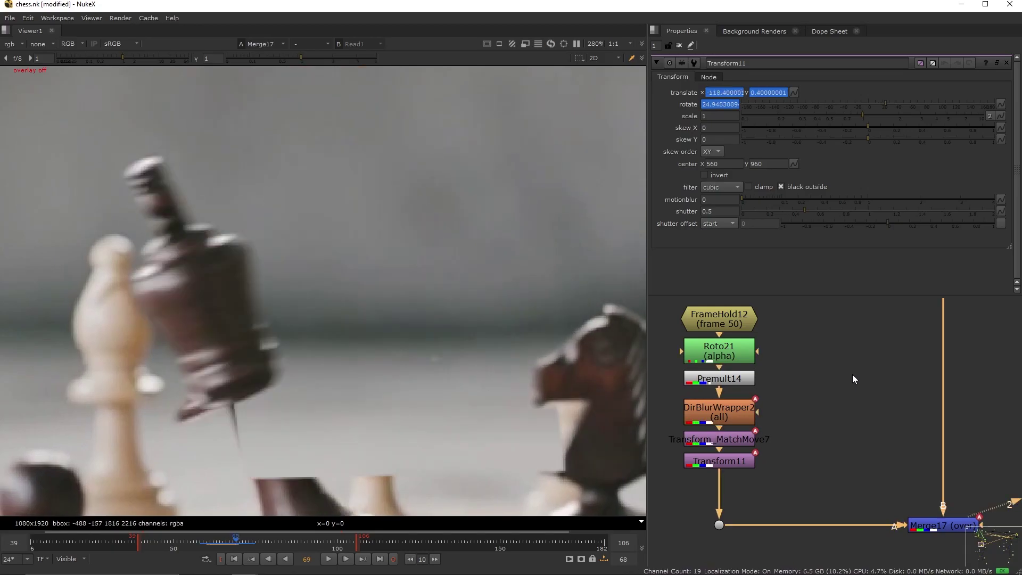
key("1")
key("2")
key("1")
key("Right")
key("Right")
key("Right")
Flip the viewer between the original plate and the comp across neighbouring frames.
key("2")
key("1")
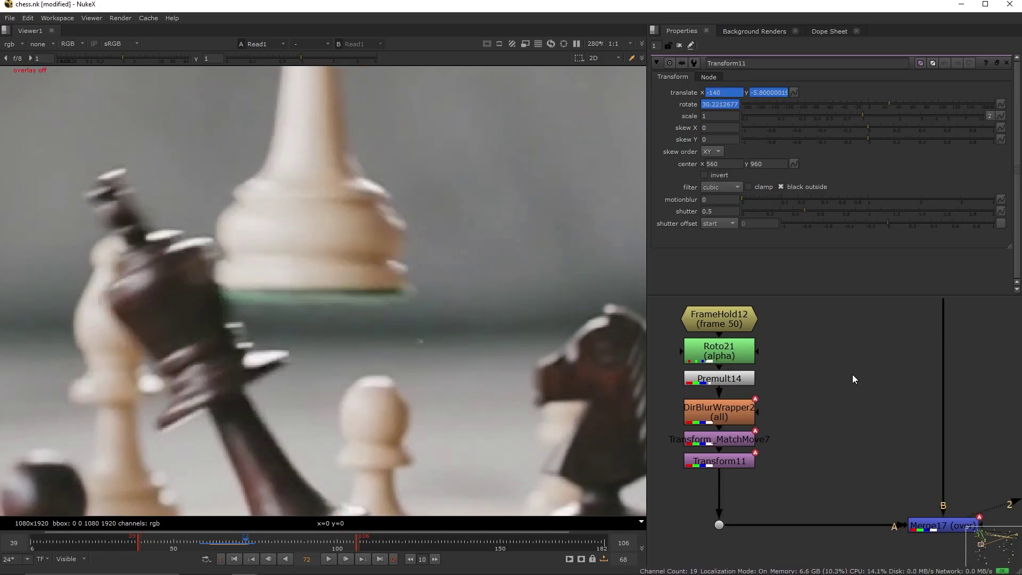
key("2")
key("1")
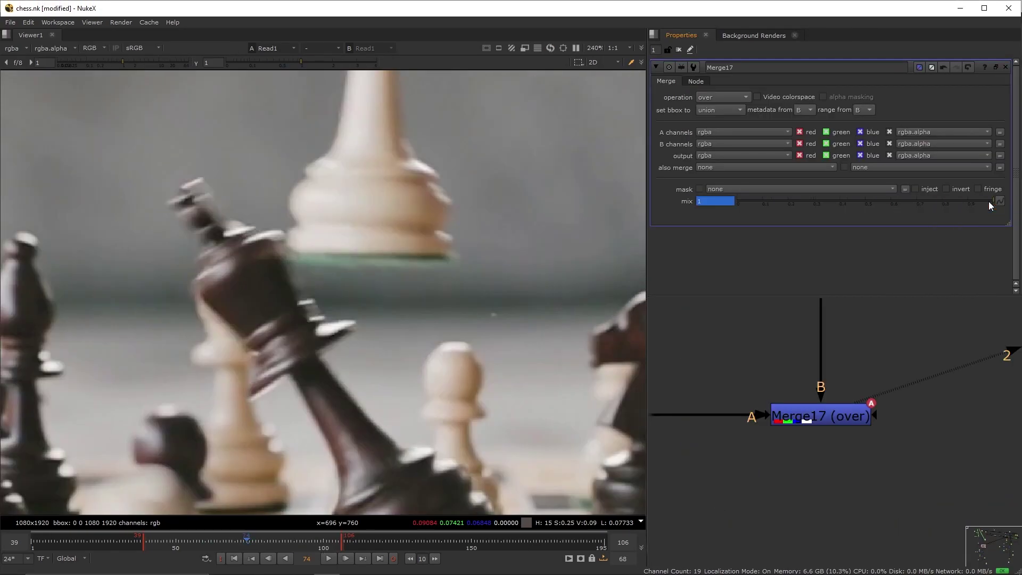
At frame 75, fade Merge17's mix to 0 and back to 1 to compare the king patch.
key("Right")
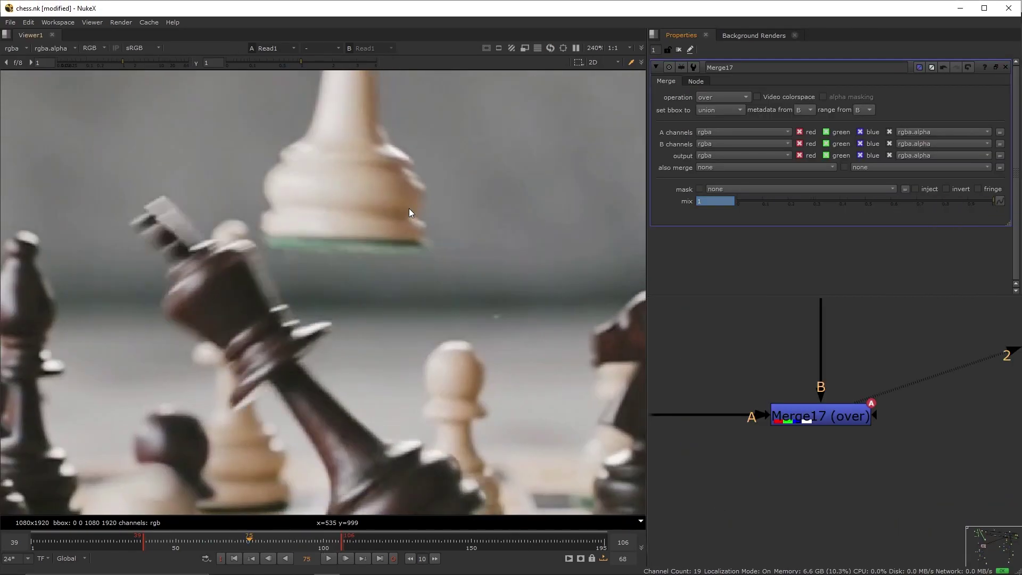
left_click_drag(988, 201, 758, 201)
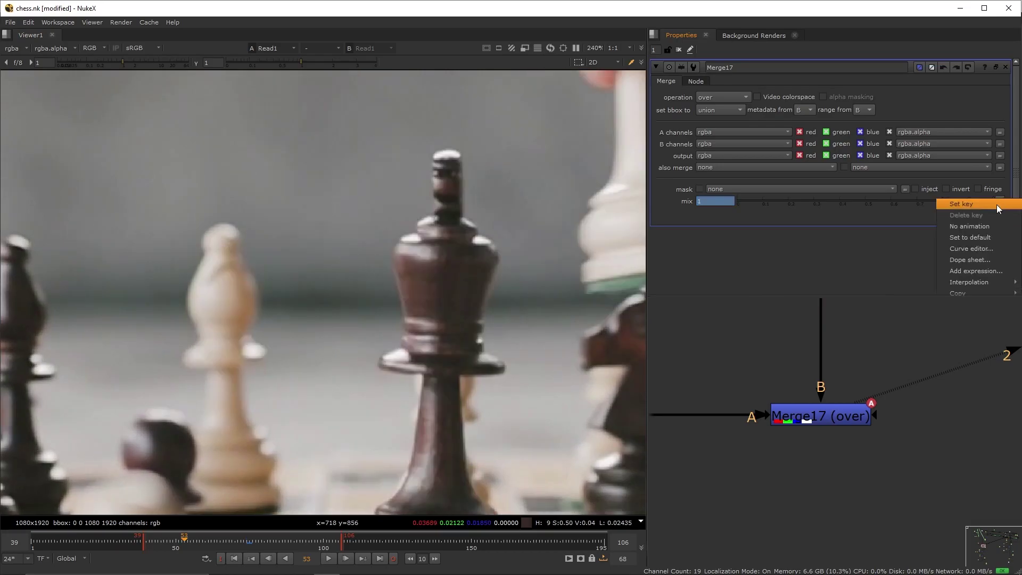
left_click(958, 205)
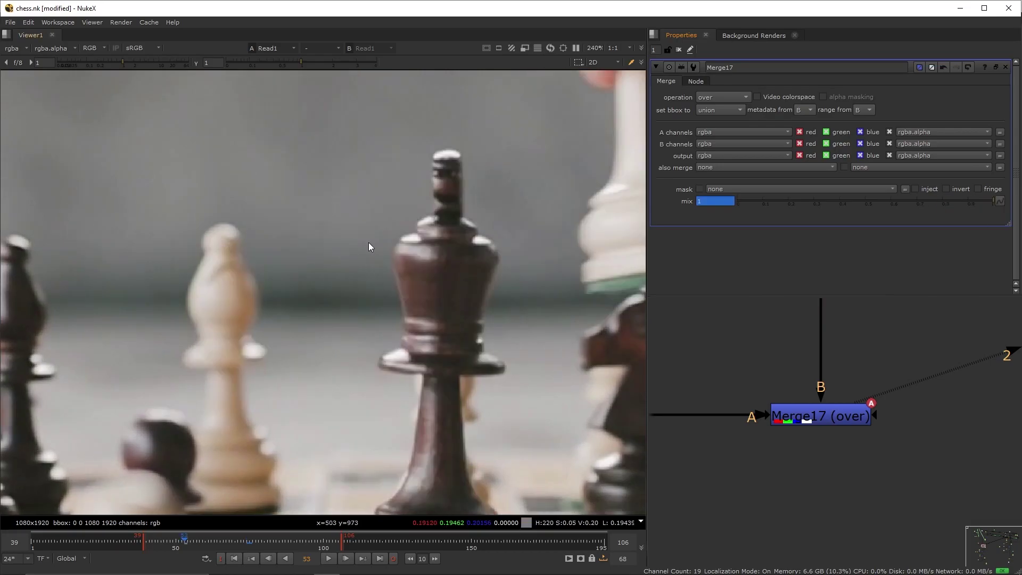
key("Left")
left_click(759, 202)
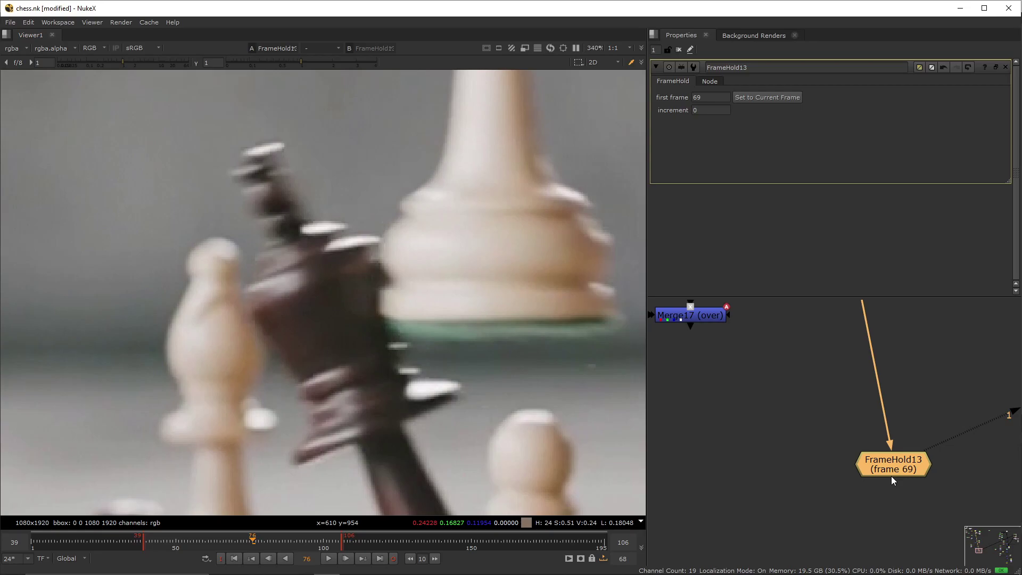
Mask the held frame with a roto shape and Premult15, merging it over Merge17 as Merge18.
key("o")
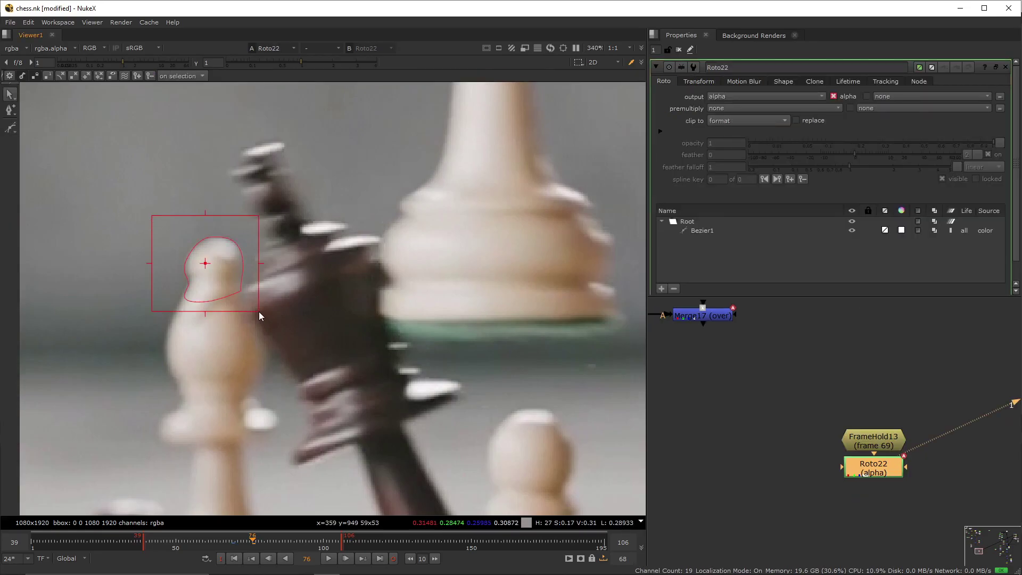
left_click_drag(261, 317, 273, 321)
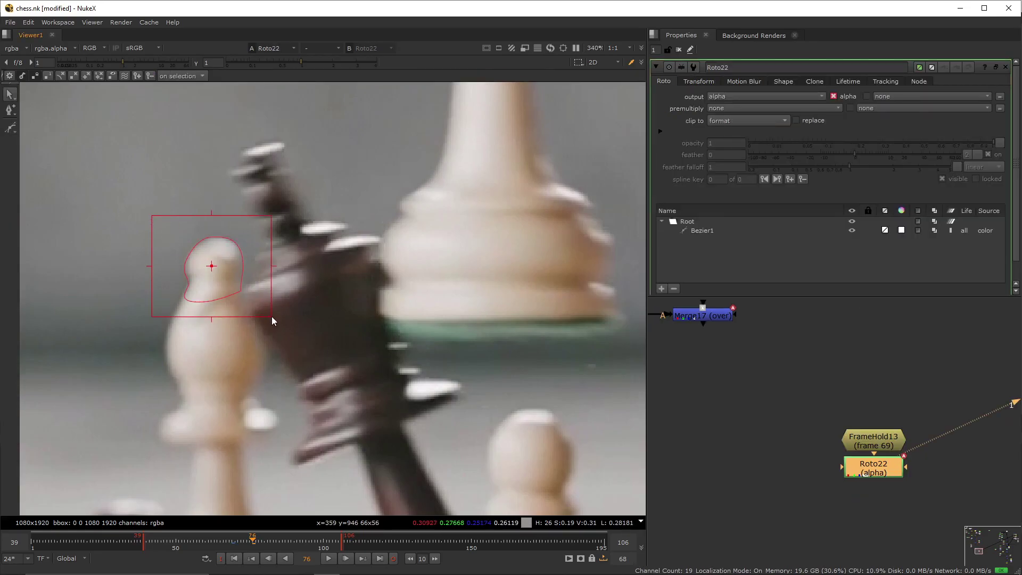
key("Tab")
type("premult")
key("Return")
key("m")
left_click_drag(713, 469, 703, 317)
left_click_drag(701, 471, 874, 490)
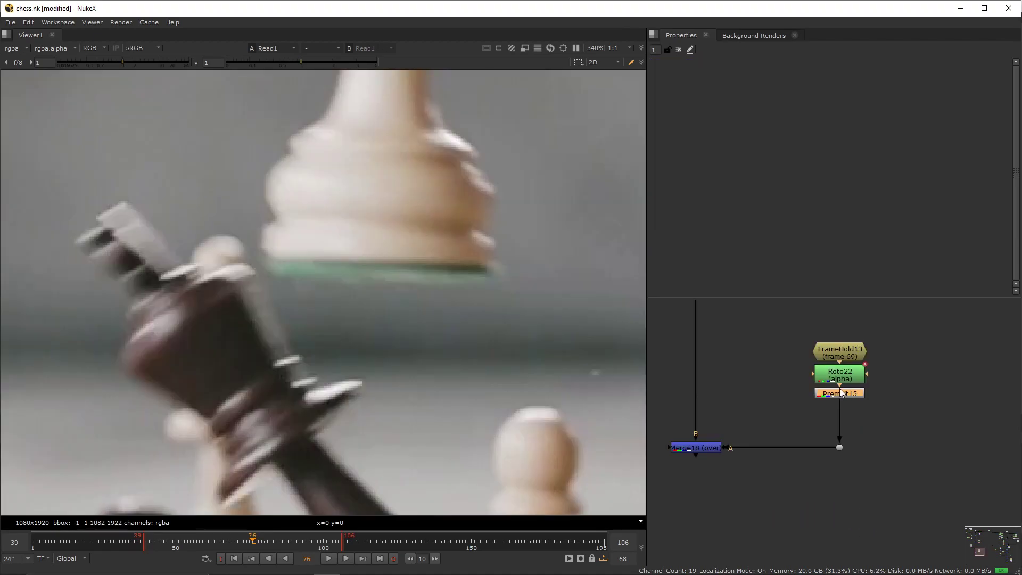
Add a Transform to the patch, nudge its translate to about 2.4, 1.6, and compare with the plate.
key("t")
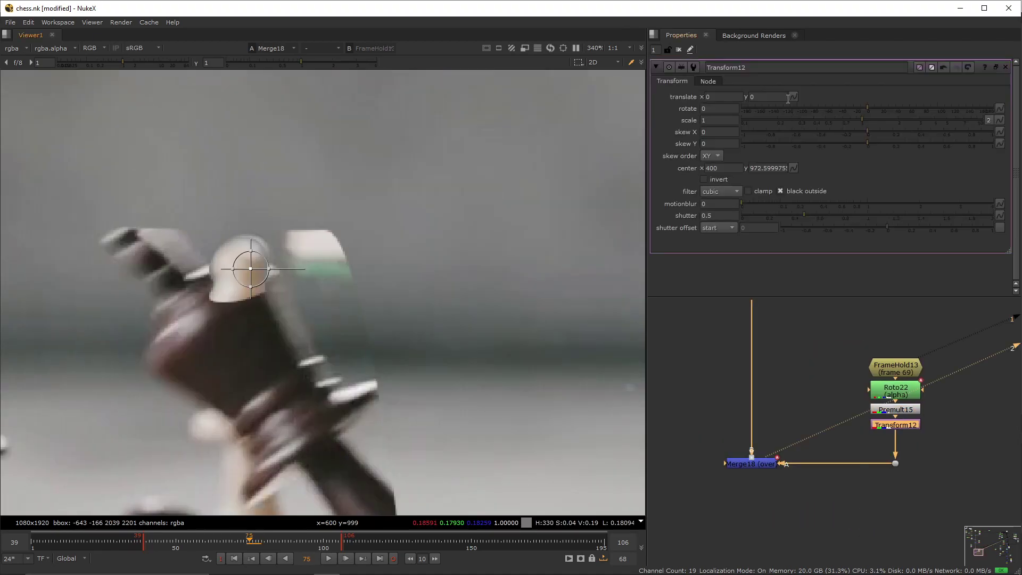
left_click(793, 96)
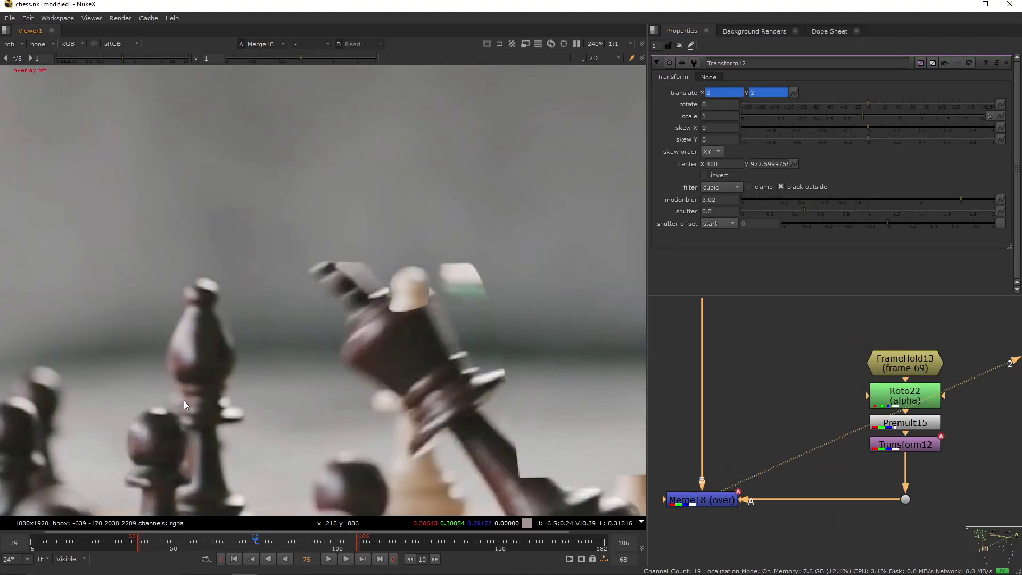
key("Right")
key("Down")
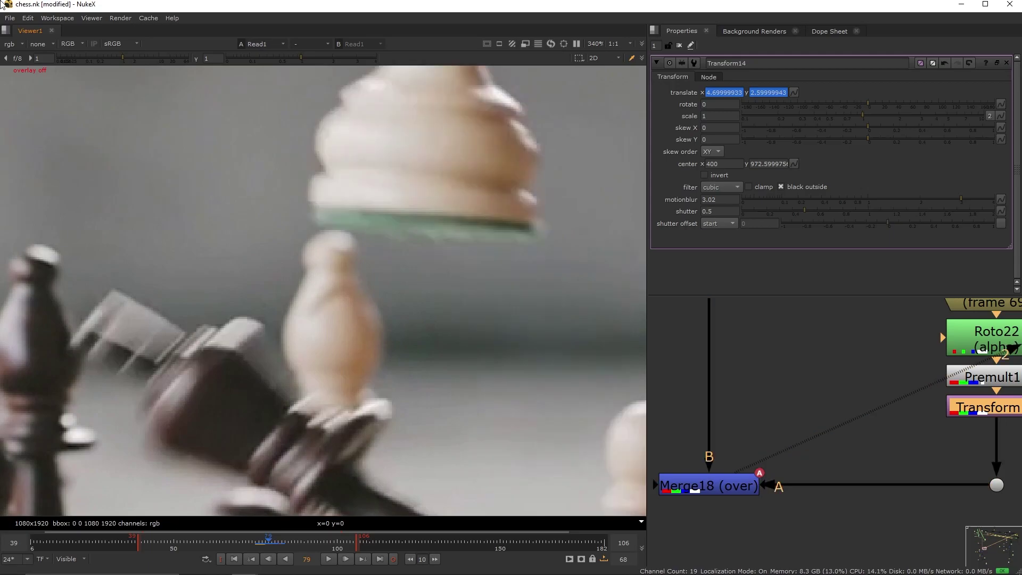
key("1")
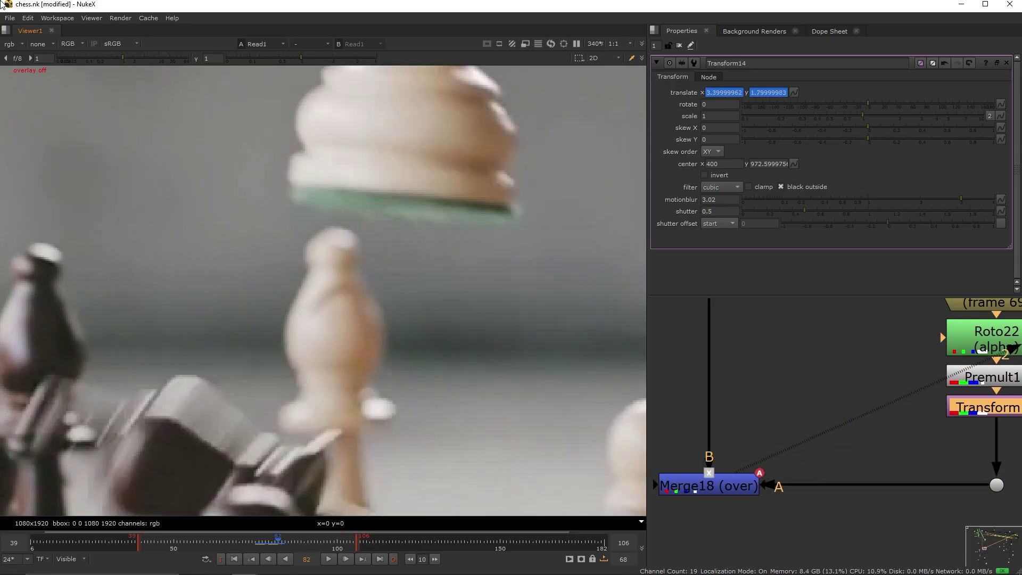
key("1")
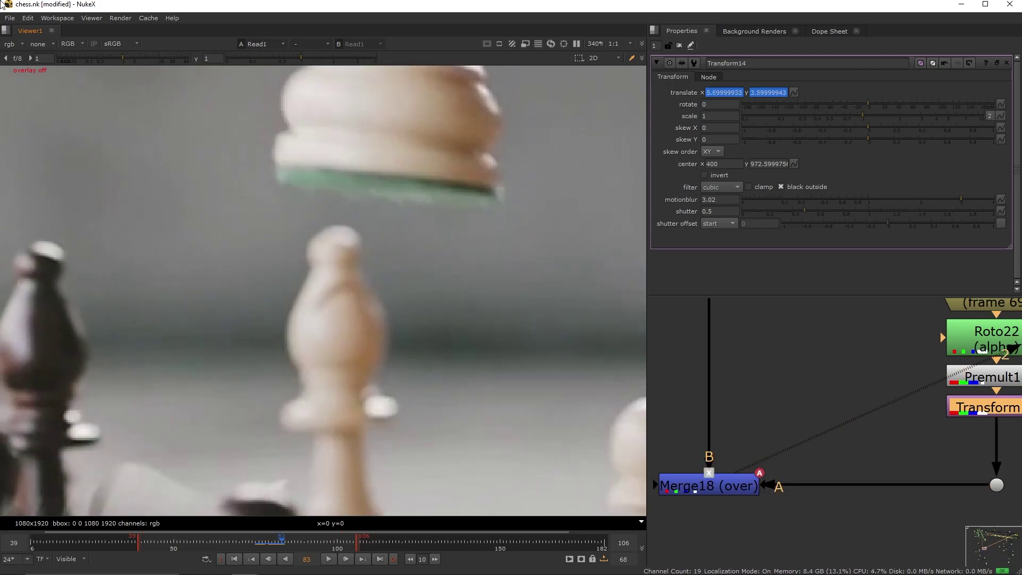
key("1")
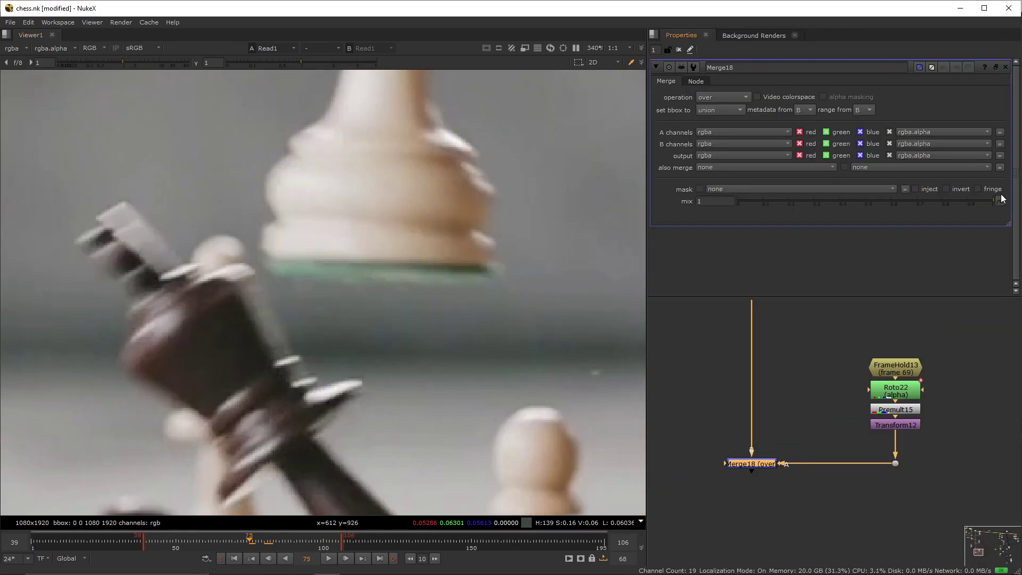
Key Merge18's mix at 1 on frame 75 and 0 on frame 74, then check frame 81.
left_click(1000, 200)
left_click(1000, 205)
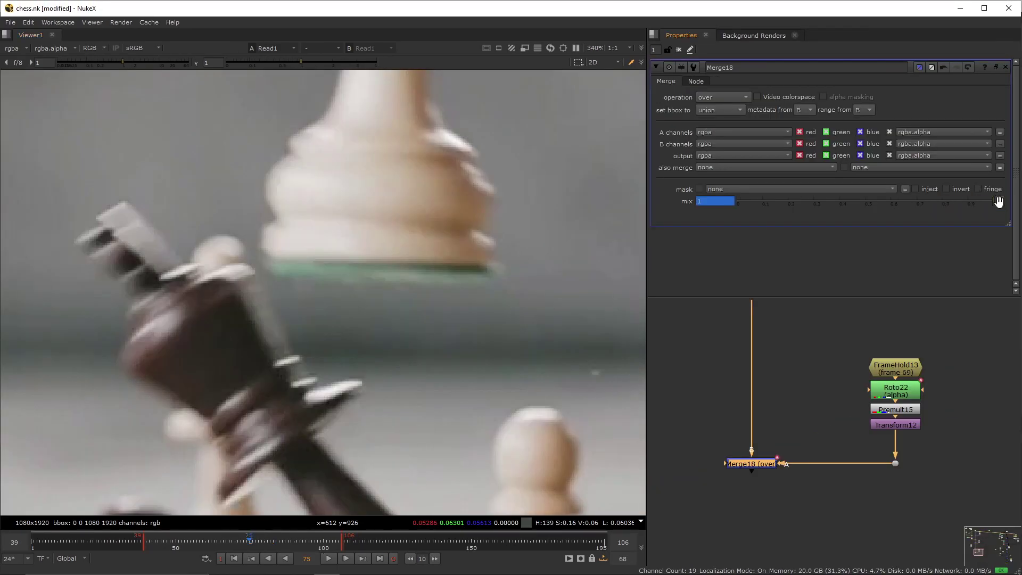
key("Left")
left_click(784, 202)
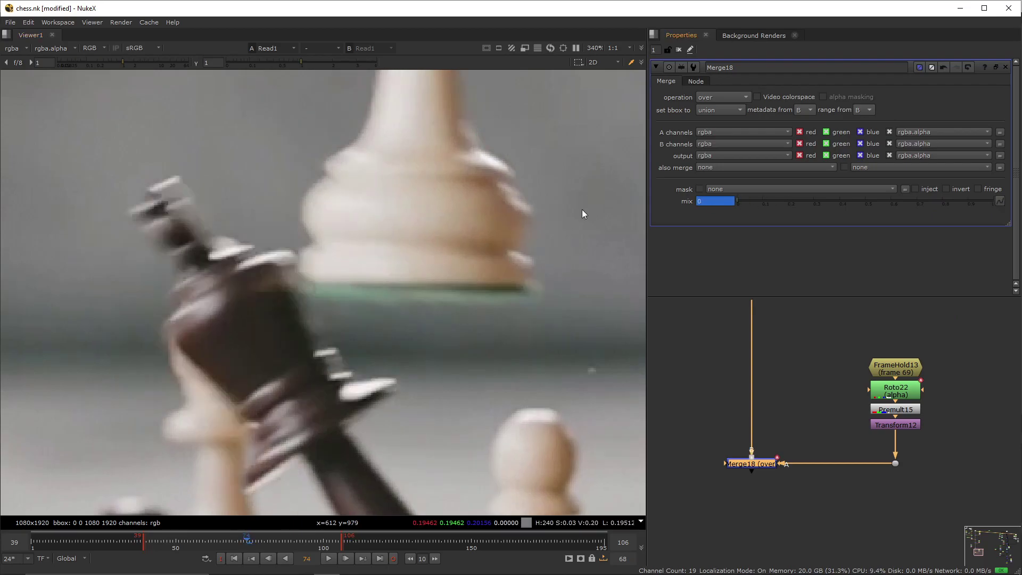
left_click(268, 540)
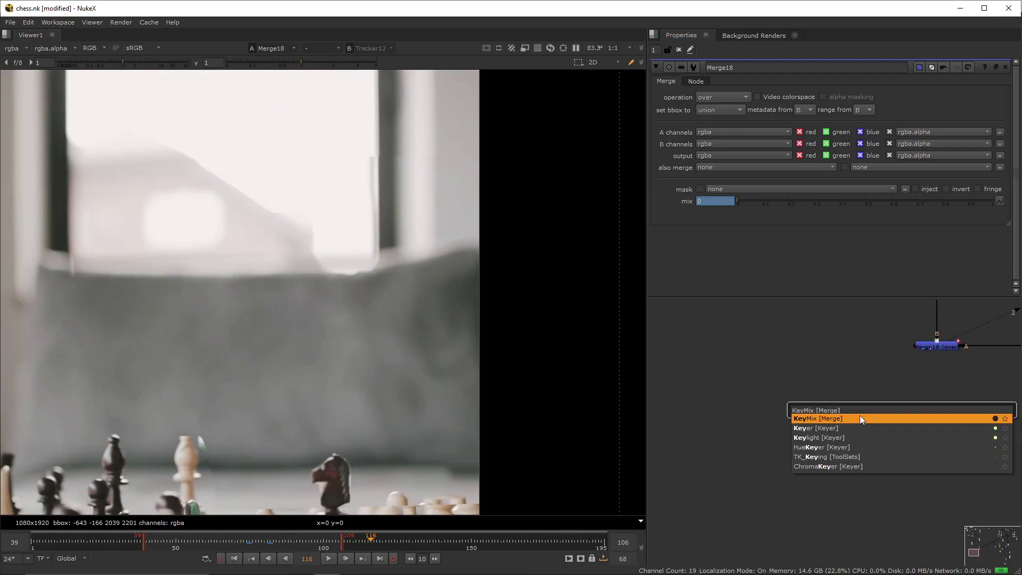
Add Keymix3 and connect its A input to the Dot.
key("Return")
left_click_drag(927, 437, 935, 471)
left_click(977, 449)
scroll(977, 449, "up", 3)
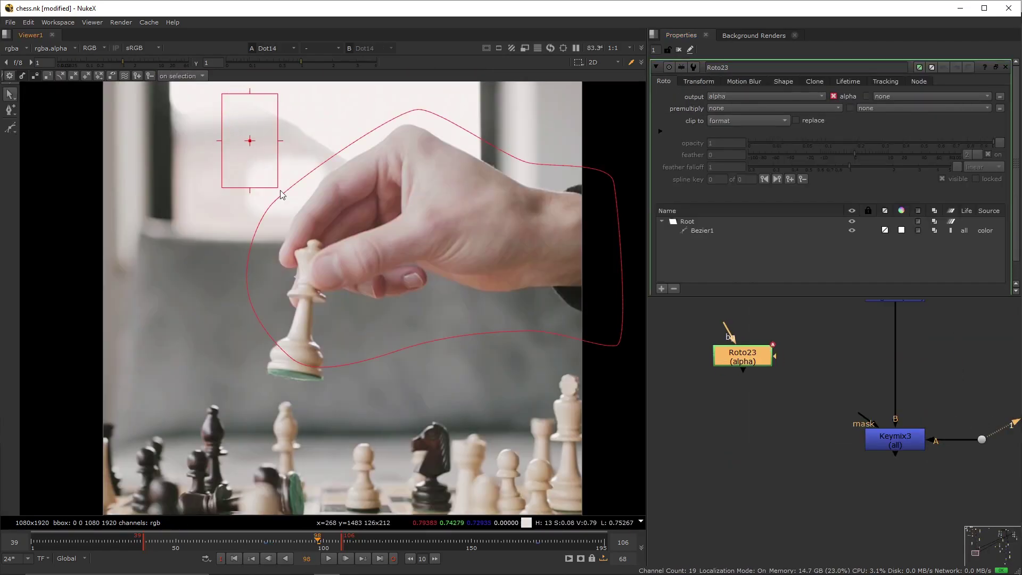
Draw a Bezier in Roto23 around the hand and the lifted white piece.
left_click(222, 96)
left_click(494, 327)
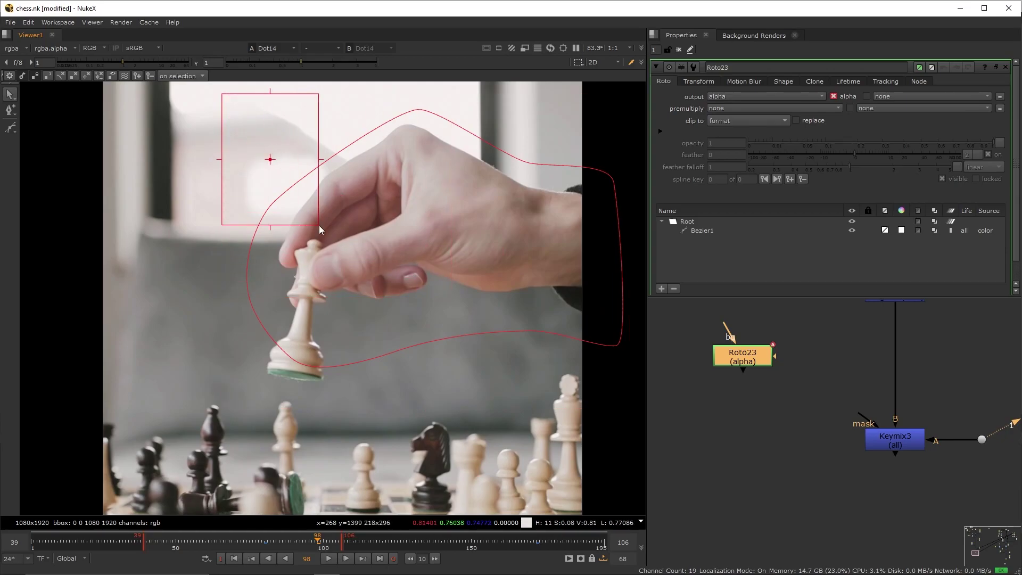
left_click_drag(222, 96, 616, 406)
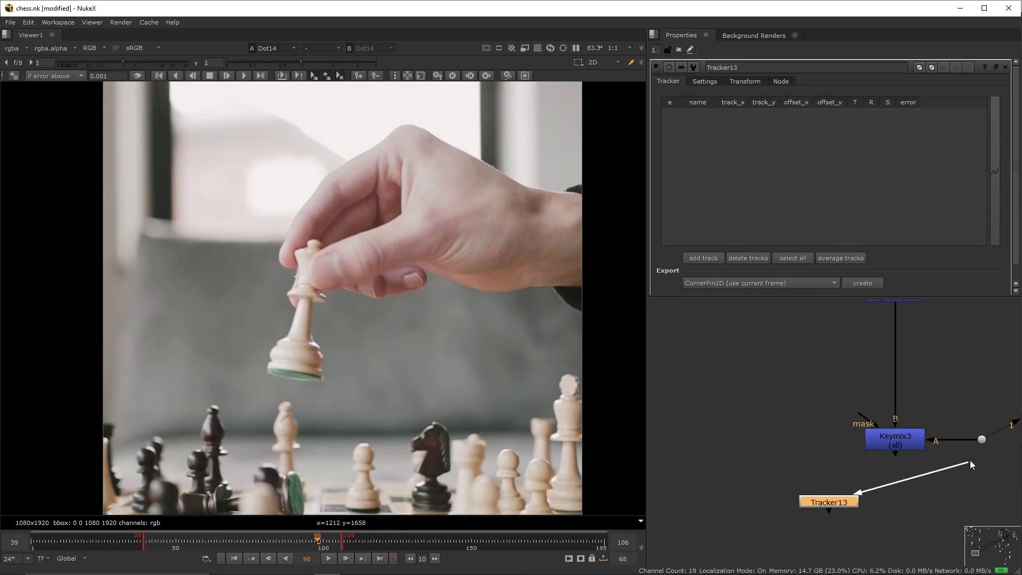
Track the back of the hand backward in Tracker13, offset onto the piece, and continue to frame 42.
left_click_drag(972, 464, 982, 440)
left_click(703, 258)
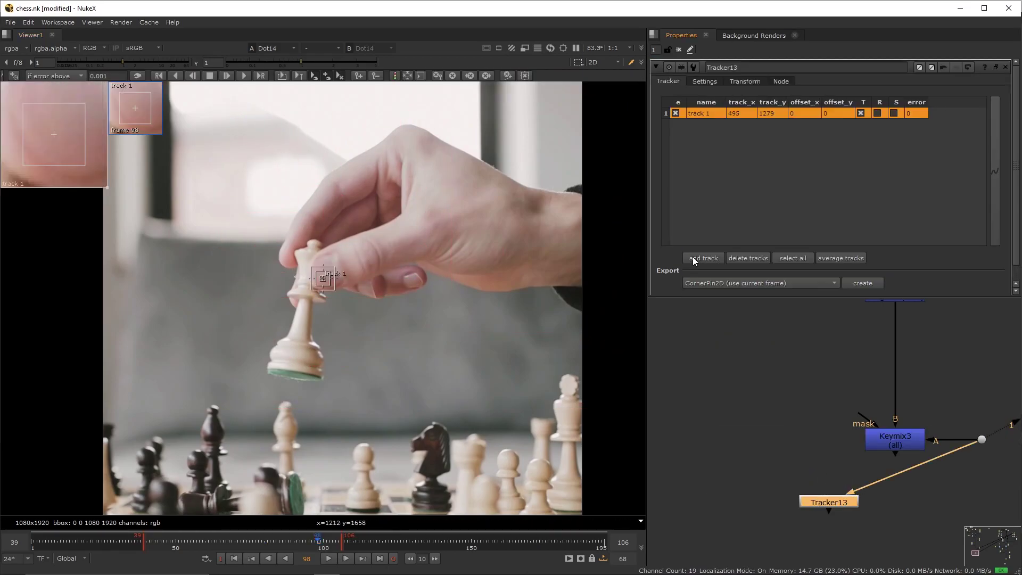
left_click_drag(319, 270, 449, 244)
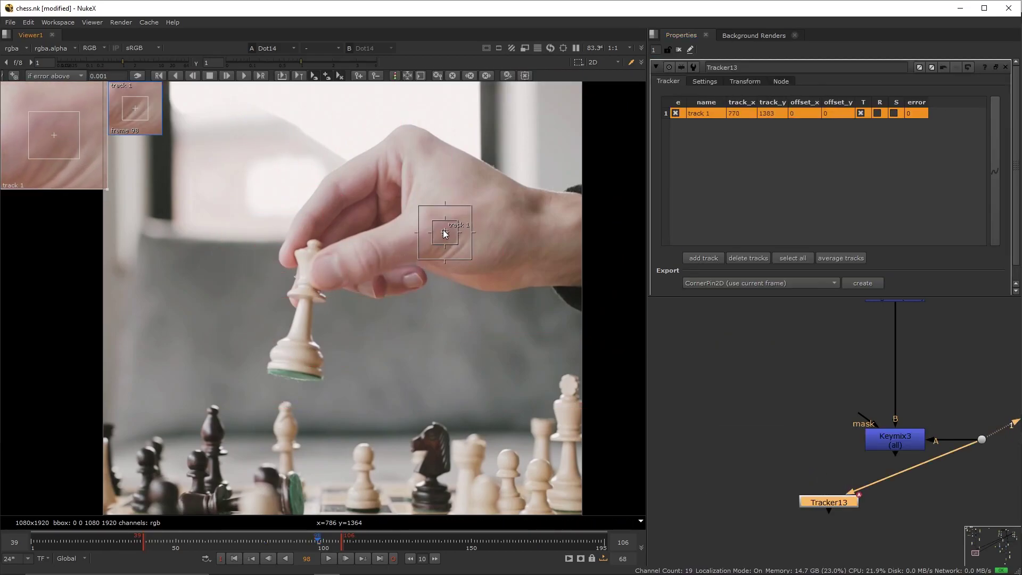
left_click(158, 76)
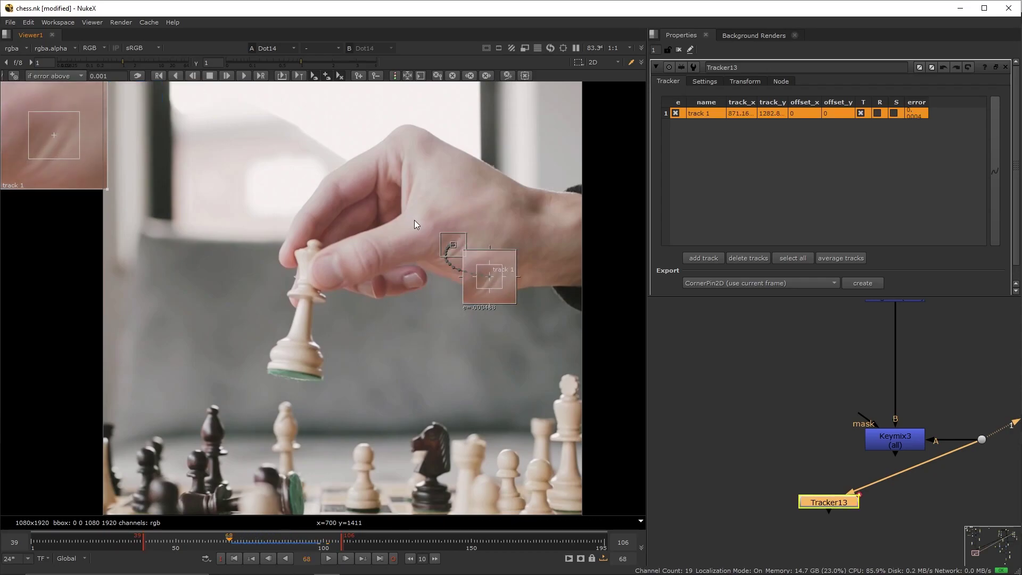
left_click_drag(552, 269, 371, 322, "ctrl")
left_click(192, 76)
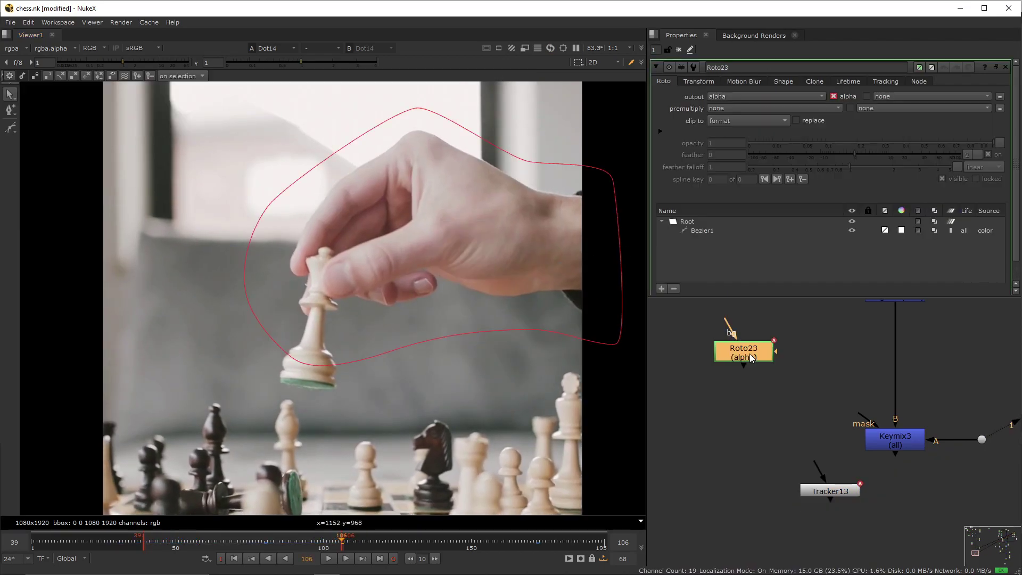
Add Blur10 with size 26.5 under the hand roto Roto23.
key("b")
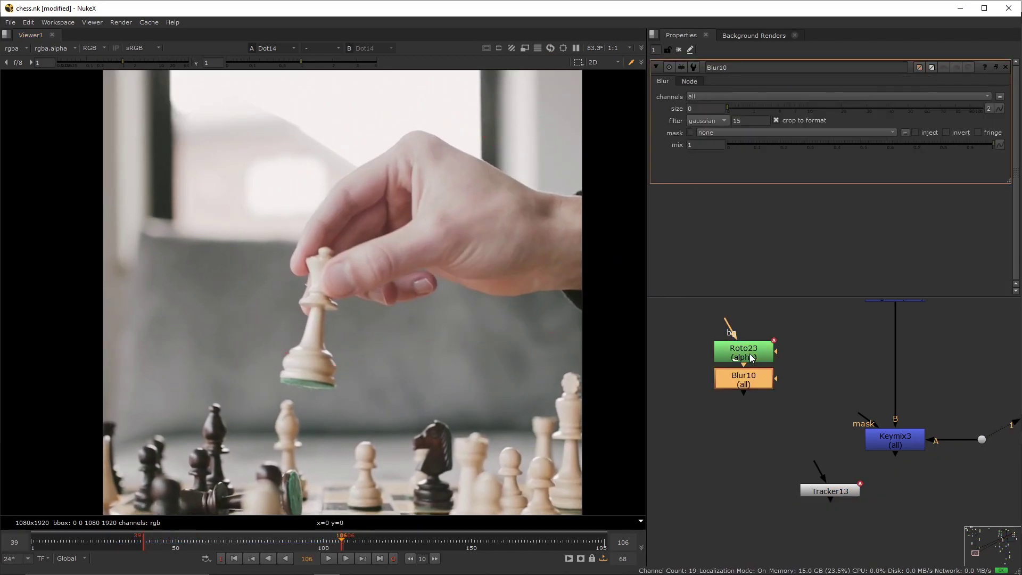
type("26.5")
left_click_drag(828, 482, 829, 450)
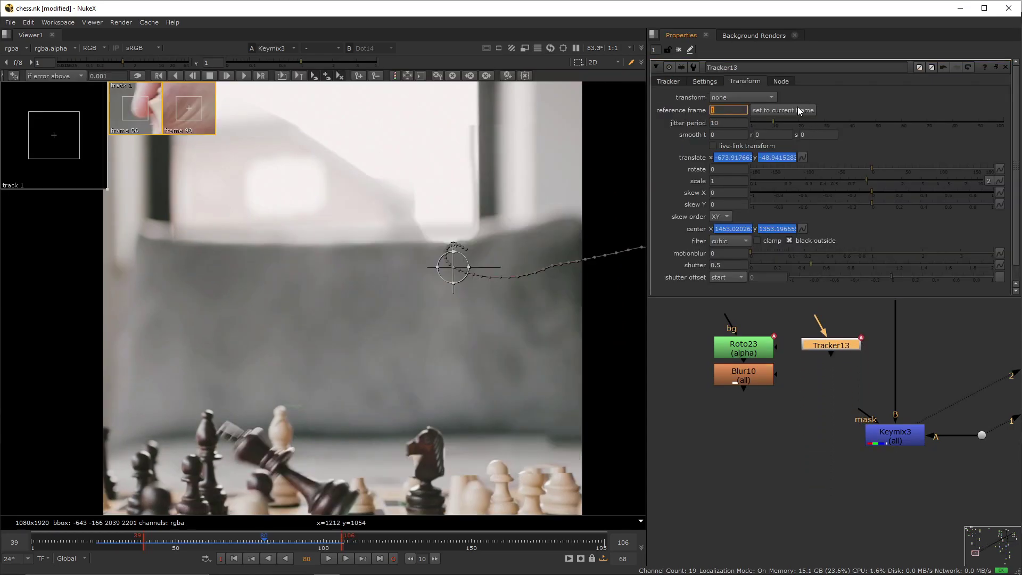
Export a baked match-move Transform from Tracker13, using the current frame as reference.
left_click(797, 108)
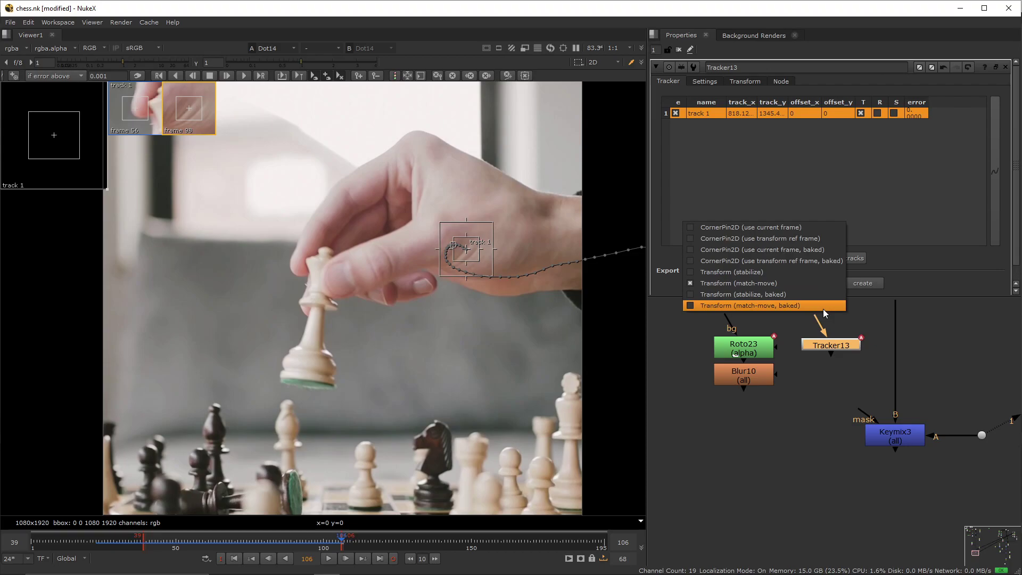
left_click(823, 306)
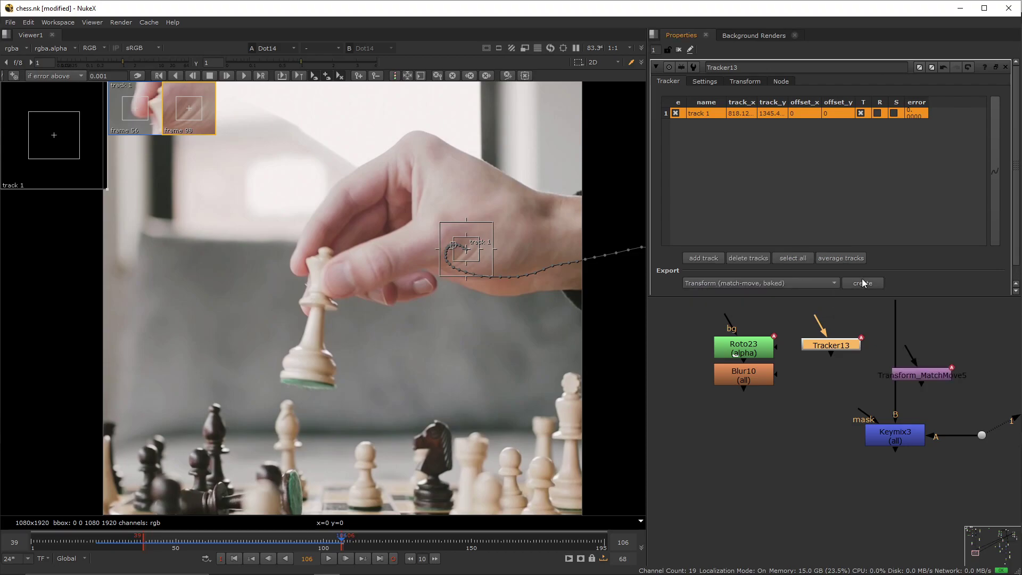
left_click(862, 283)
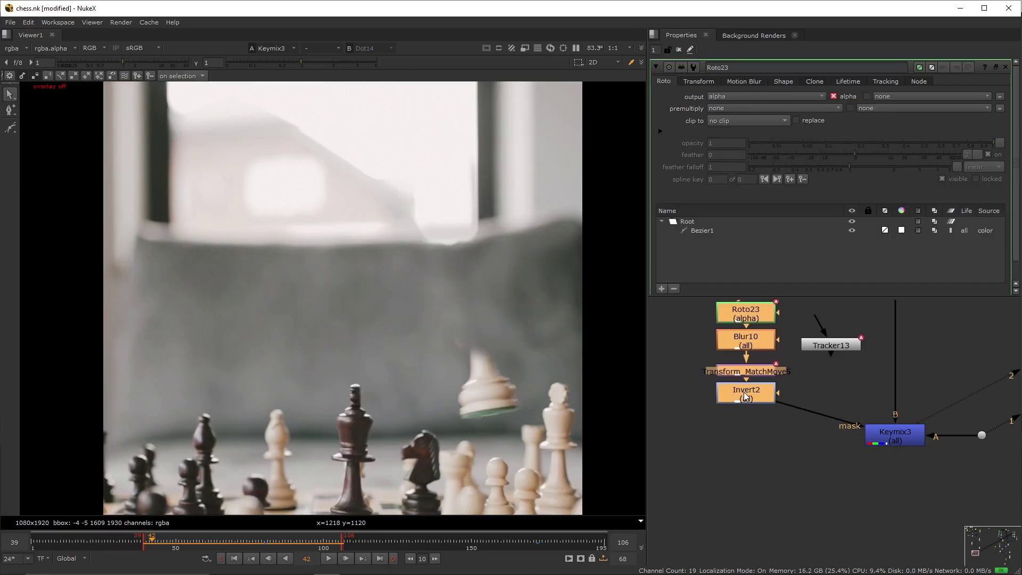
Insert Merge19 set to stencil on the Invert2-to-Keymix3 mask pipe.
left_click(743, 391)
key("m")
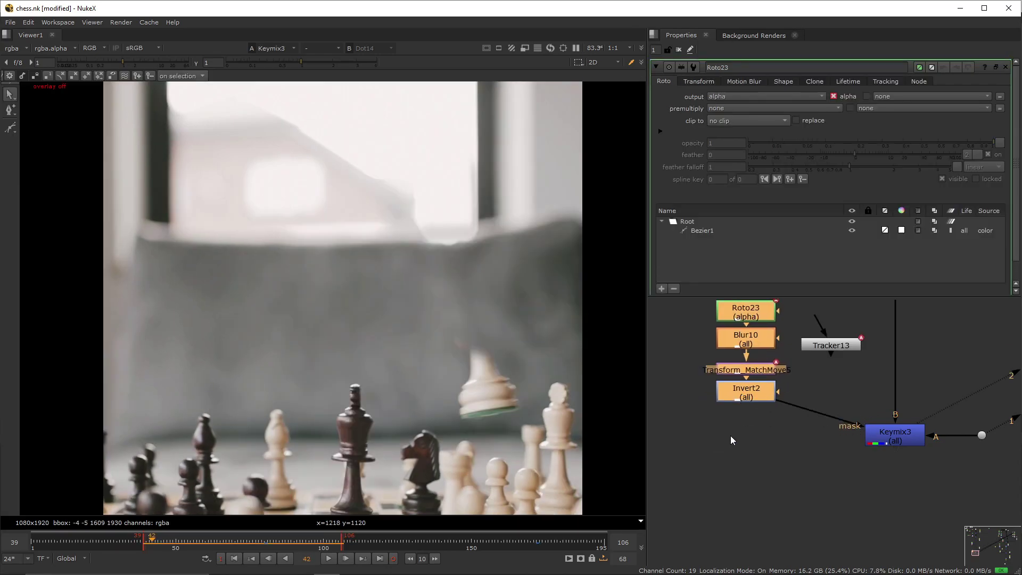
mouse_move(730, 435)
left_mouse_down()
mouse_move(809, 415)
mouse_move(747, 435)
left_mouse_up()
left_click(723, 97)
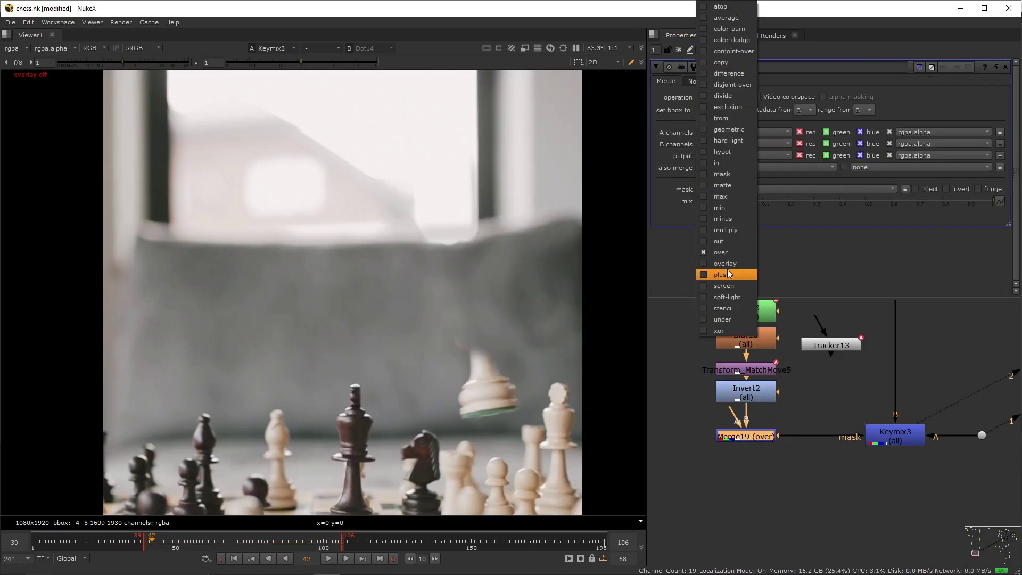
left_click(730, 308)
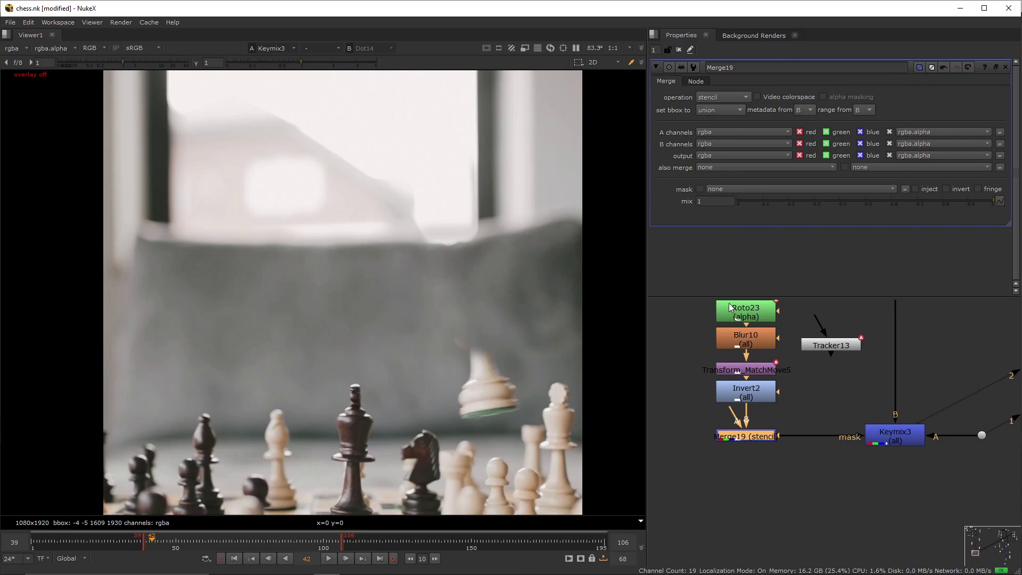
Feed Roto24 through Blur11 (size 5.1) into Merge19's A input, and resize the hand shape.
key("o")
mouse_move(820, 415)
left_mouse_down()
mouse_move(754, 411)
mouse_move(695, 429)
left_mouse_up()
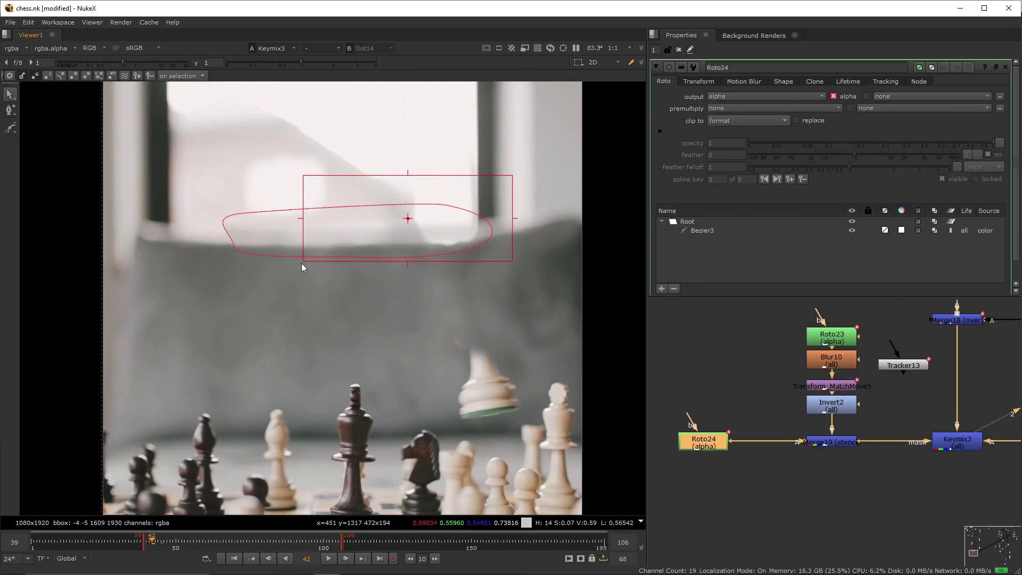
key("b")
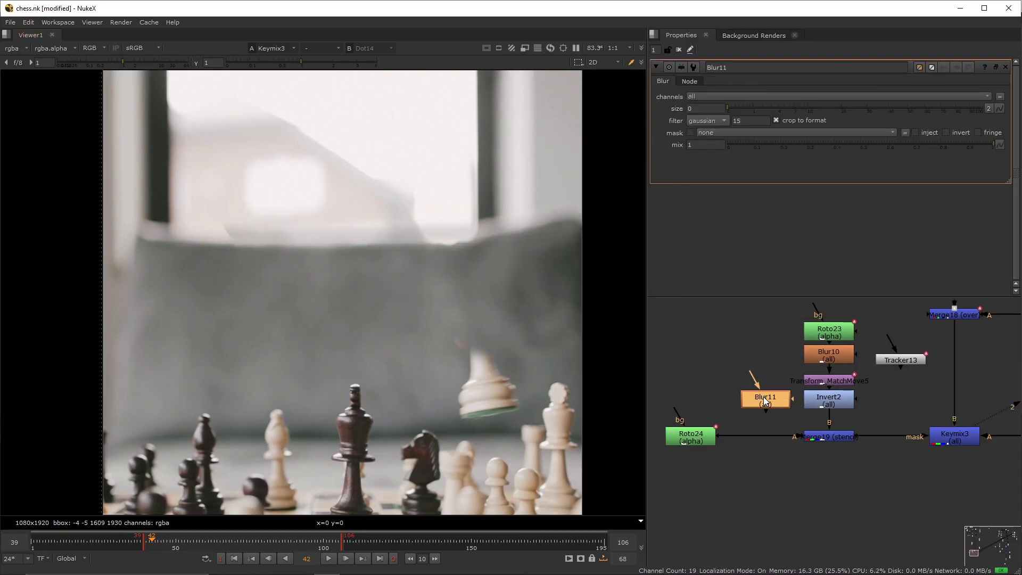
left_click_drag(764, 397, 754, 432)
scroll(753, 432, "down", 1)
left_click(703, 108)
type("5.1")
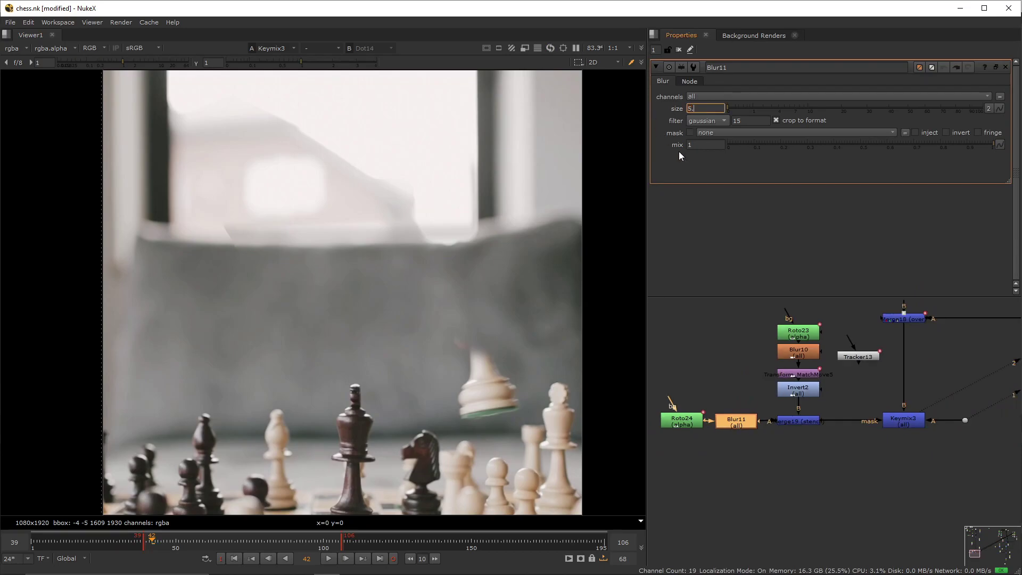
left_click(720, 378)
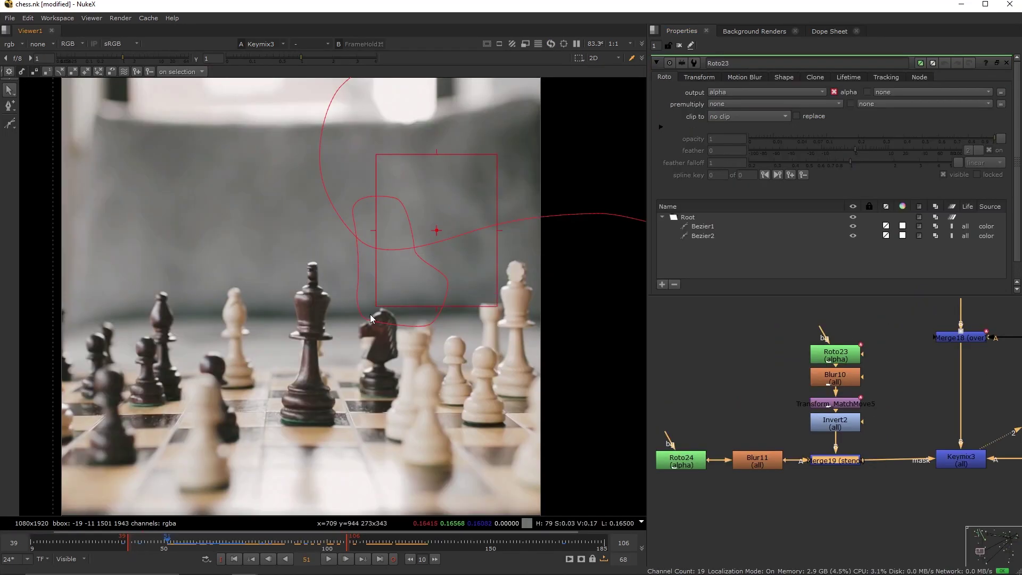
left_click_drag(369, 315, 296, 377)
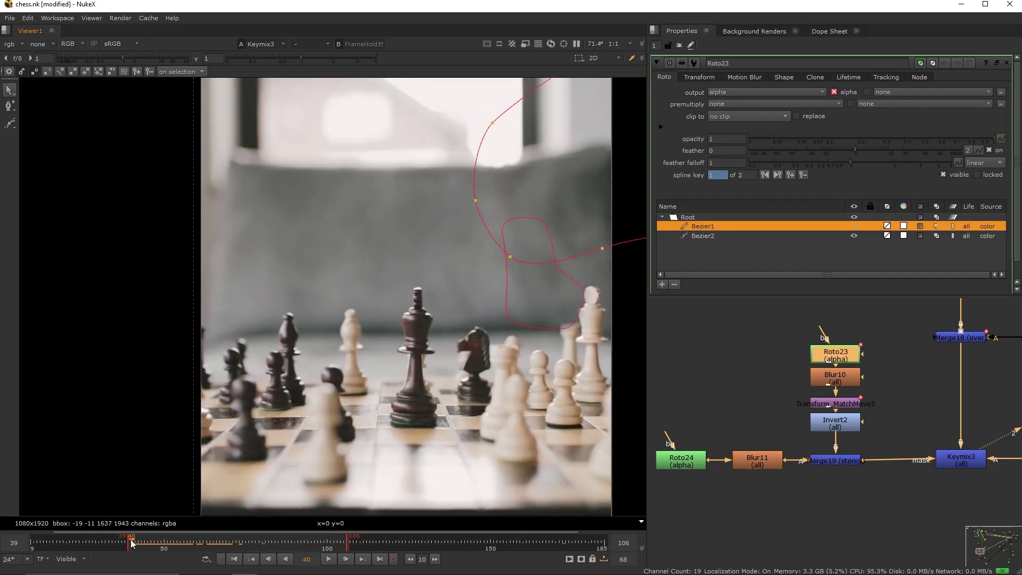
Add Keymix4 with B and A wired to the dots, masked by Roto25's shape through Blur12.
left_click_drag(130, 538, 277, 543)
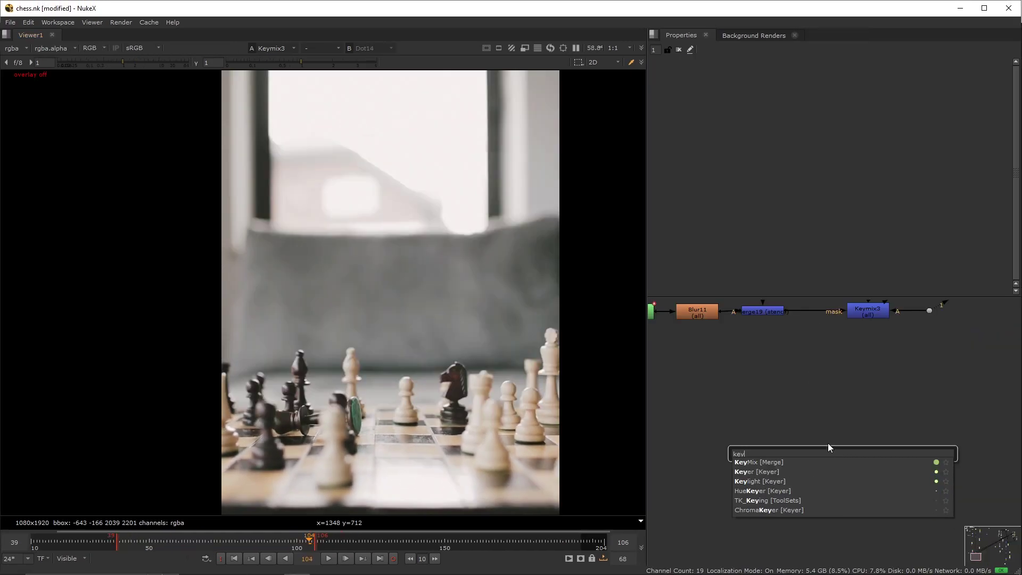
left_click(790, 463)
left_click_drag(849, 439, 869, 354)
left_click_drag(865, 458, 925, 453)
left_click_drag(937, 333, 929, 310)
left_click_drag(960, 440, 918, 485)
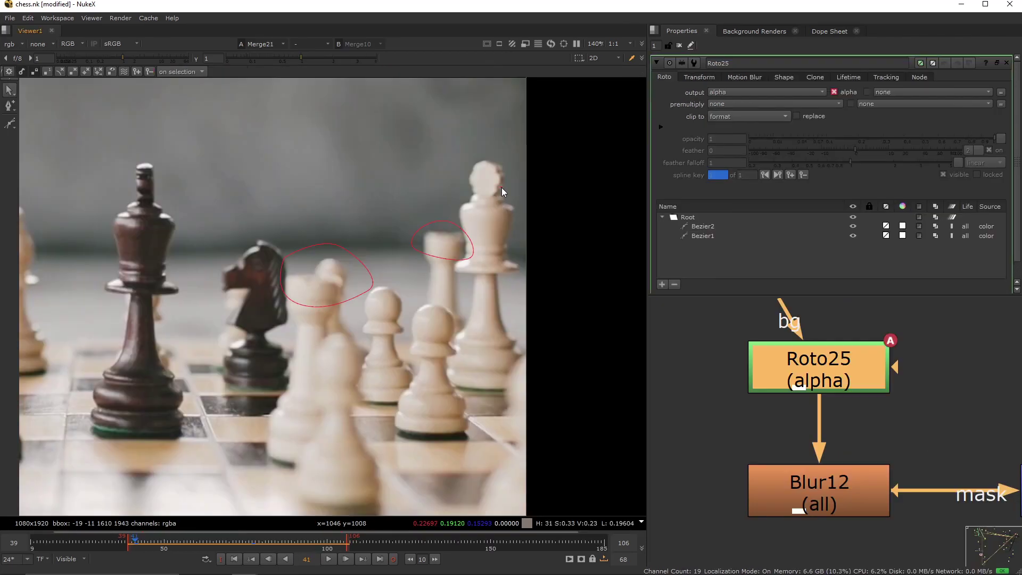
left_click_drag(500, 184, 269, 324)
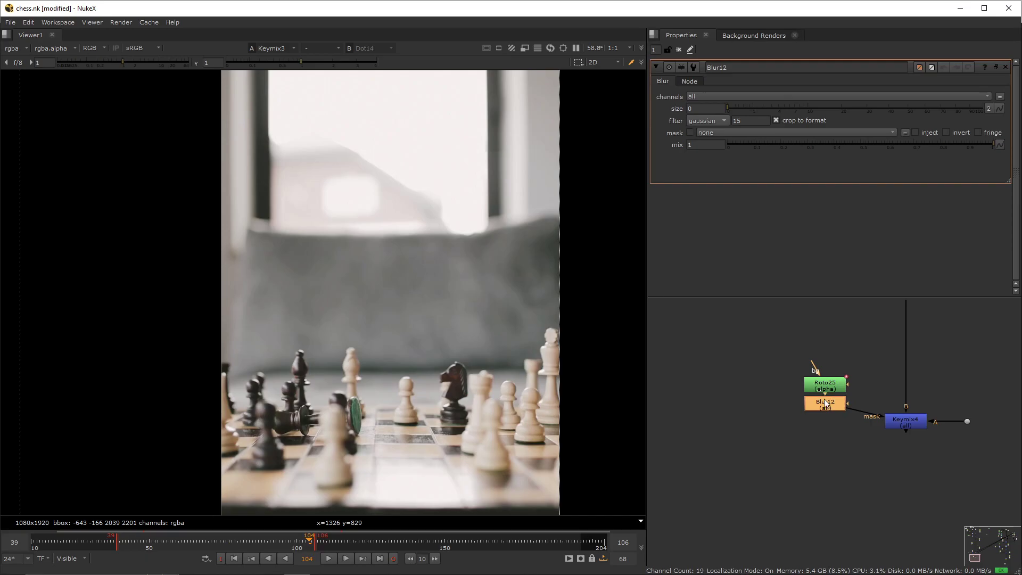
left_click(822, 392)
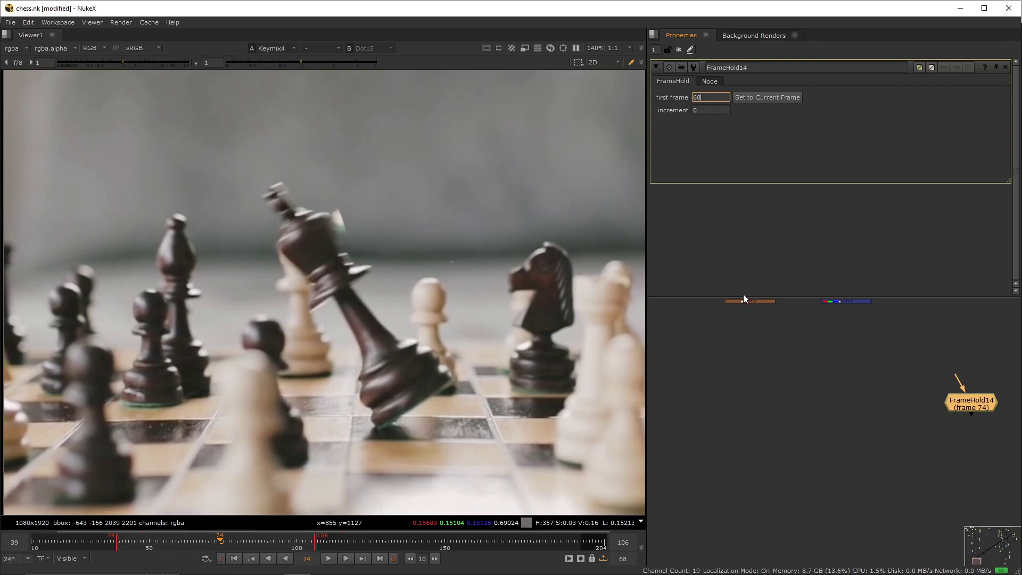
Hold the patch at frame 60 and merge its premultiplied cutout over the comp via Merge20.
left_click(842, 412)
key("m")
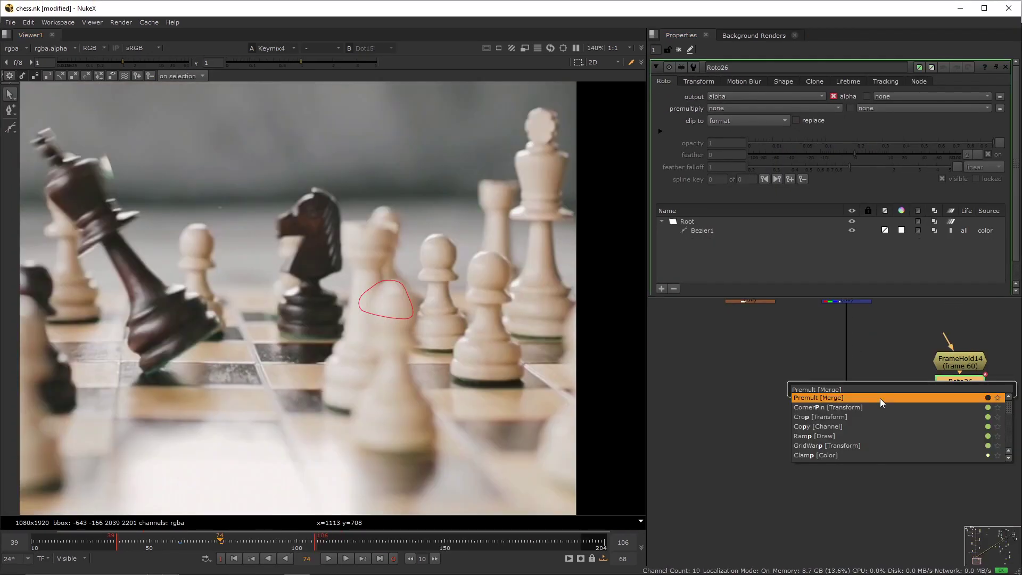
key("Return")
left_click_drag(873, 427, 928, 445)
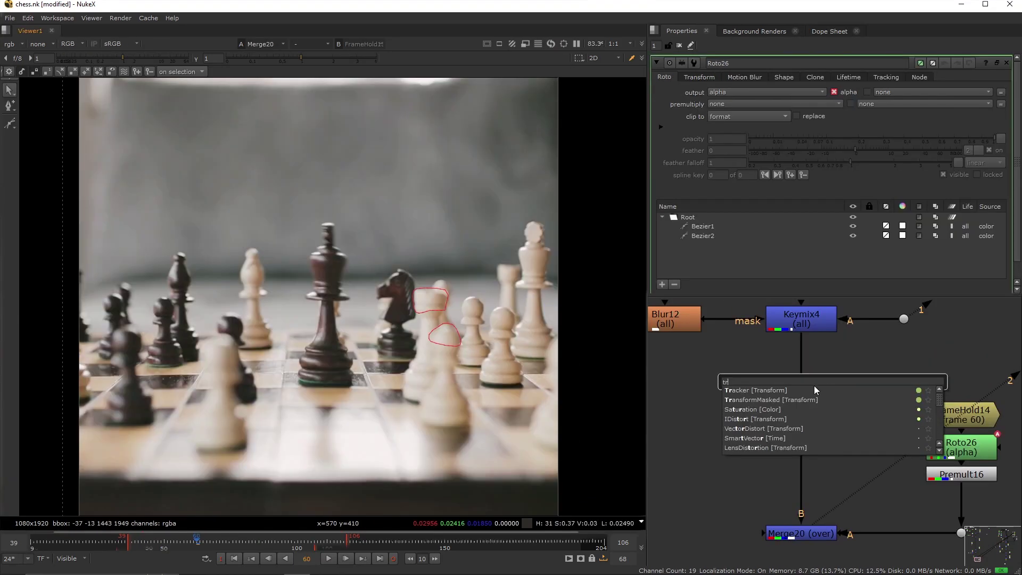
Track a board feature with Tracker14 and place its match-move Transform below Premult16.
key("Return")
left_click_drag(837, 375, 901, 320)
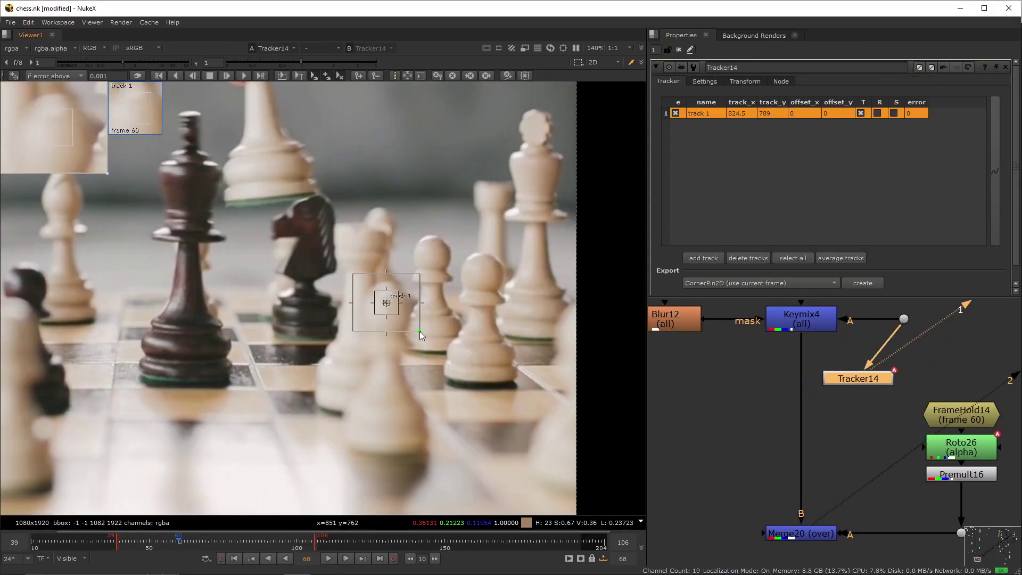
left_click_drag(388, 299, 386, 375)
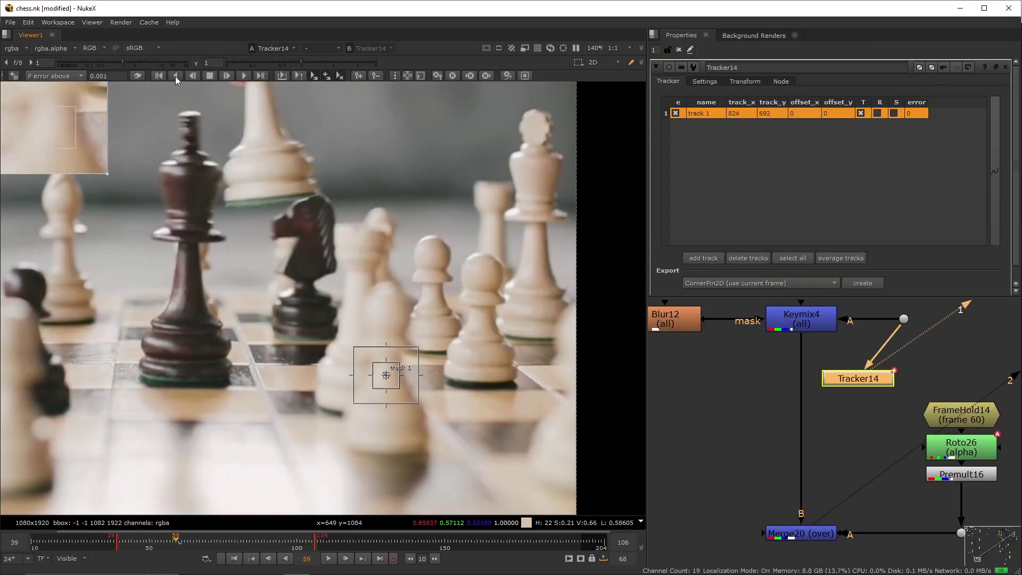
left_click(176, 75)
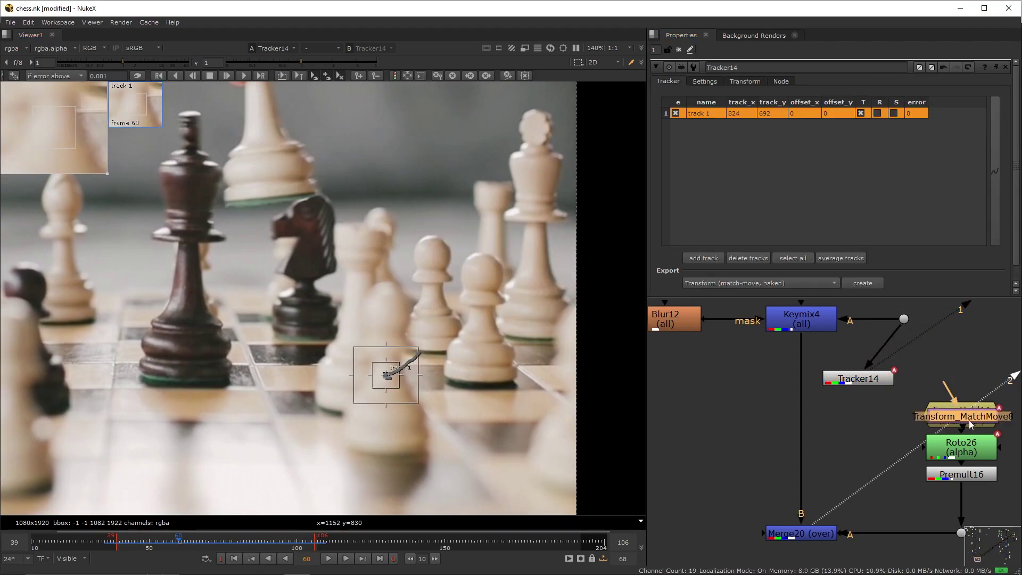
left_click_drag(969, 420, 967, 509)
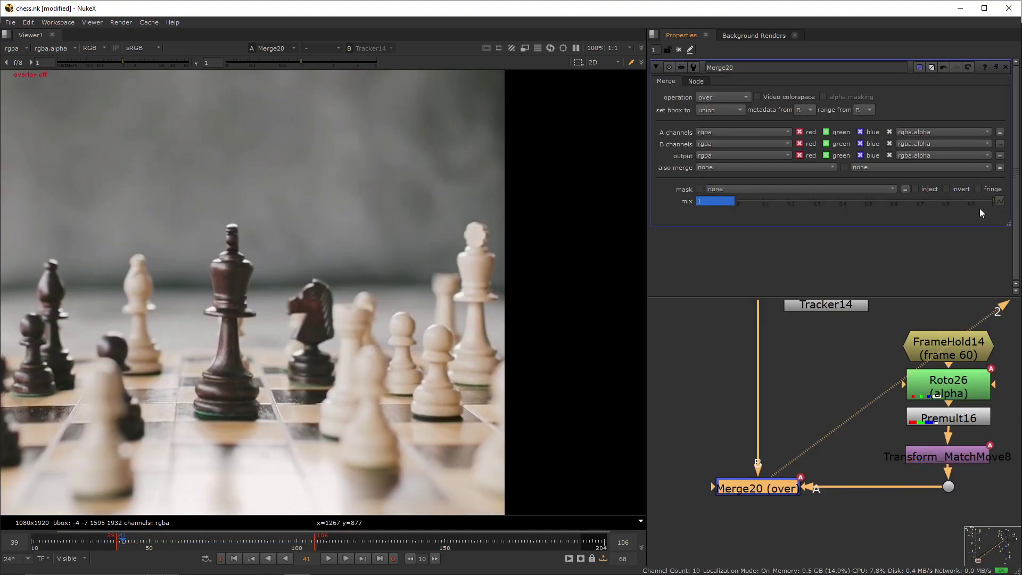
Check Merge20 around frame 60, setting its mix back to 1.
key("Left")
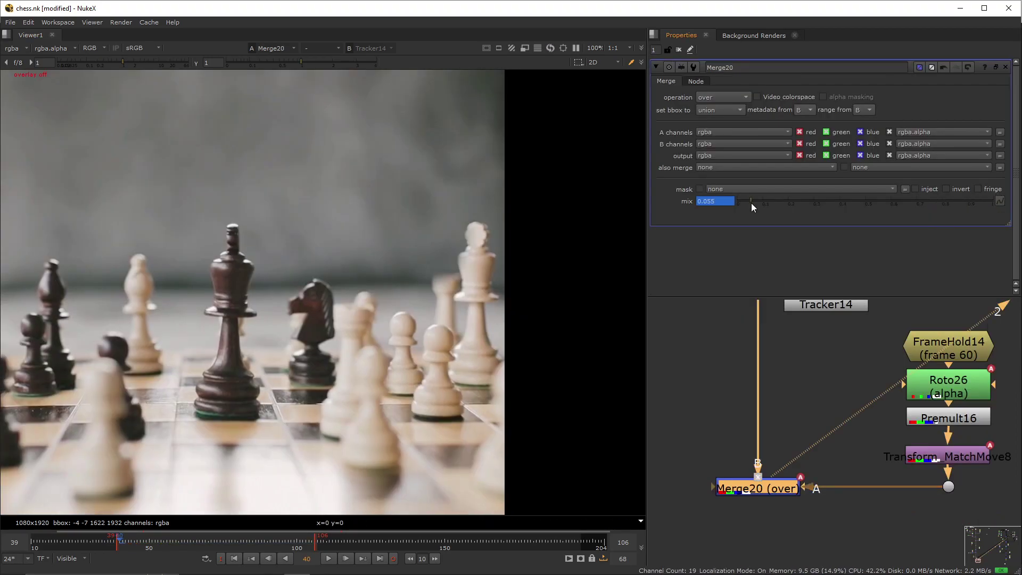
left_click(999, 201)
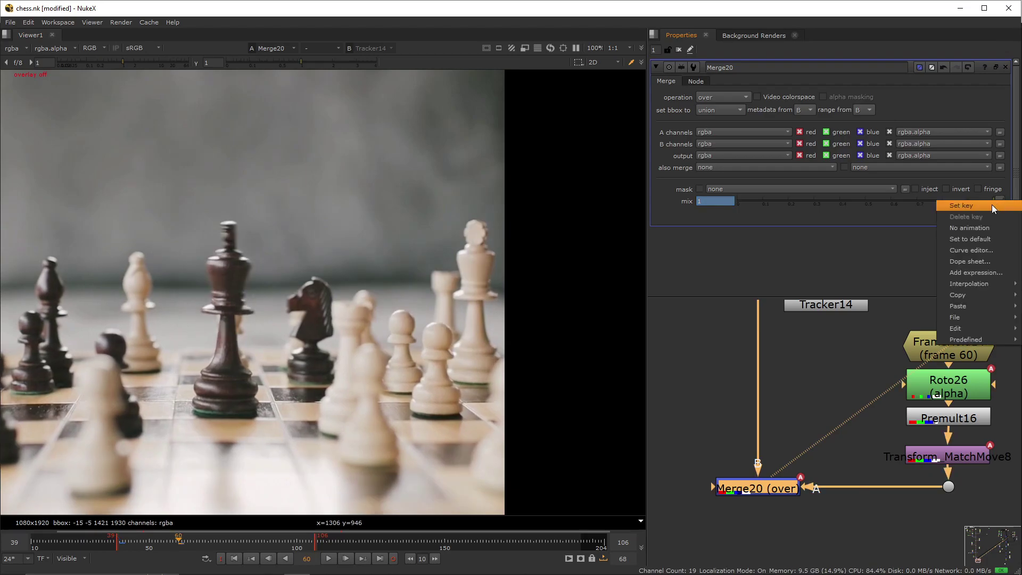
left_click(993, 209)
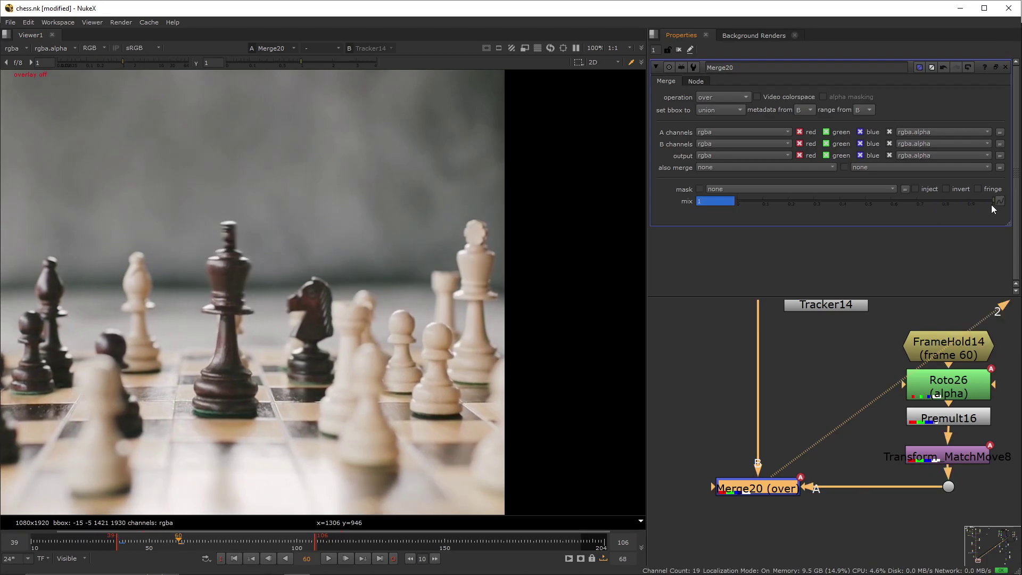
key("Right")
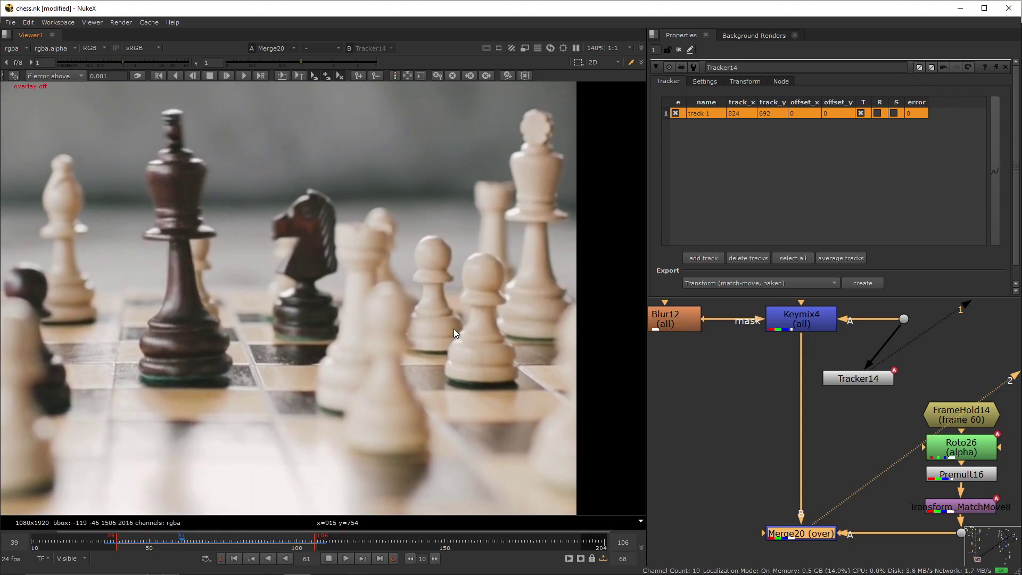
Hold a clean frame at 39, draw Roto28 over the board, and blur it with Blur13.
key("l")
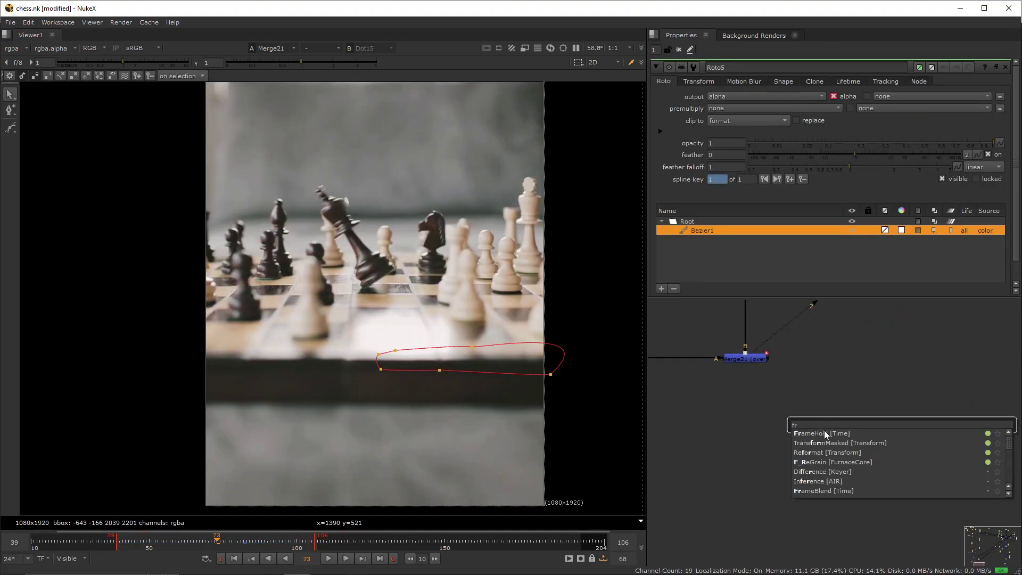
left_click(825, 433)
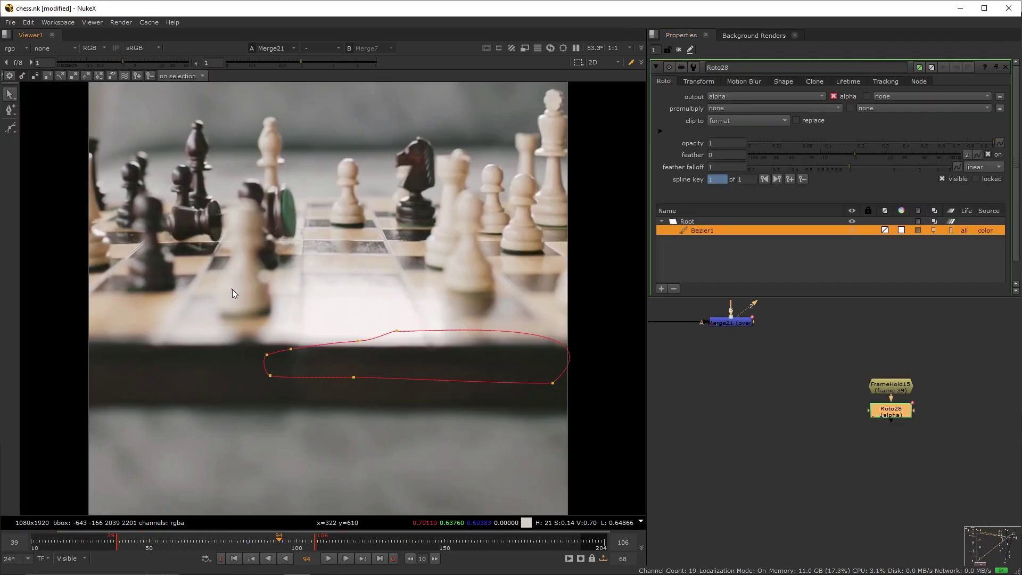
mouse_move(231, 289)
left_mouse_down()
mouse_move(576, 442)
mouse_move(314, 351)
mouse_move(233, 292)
mouse_move(583, 443)
left_mouse_up()
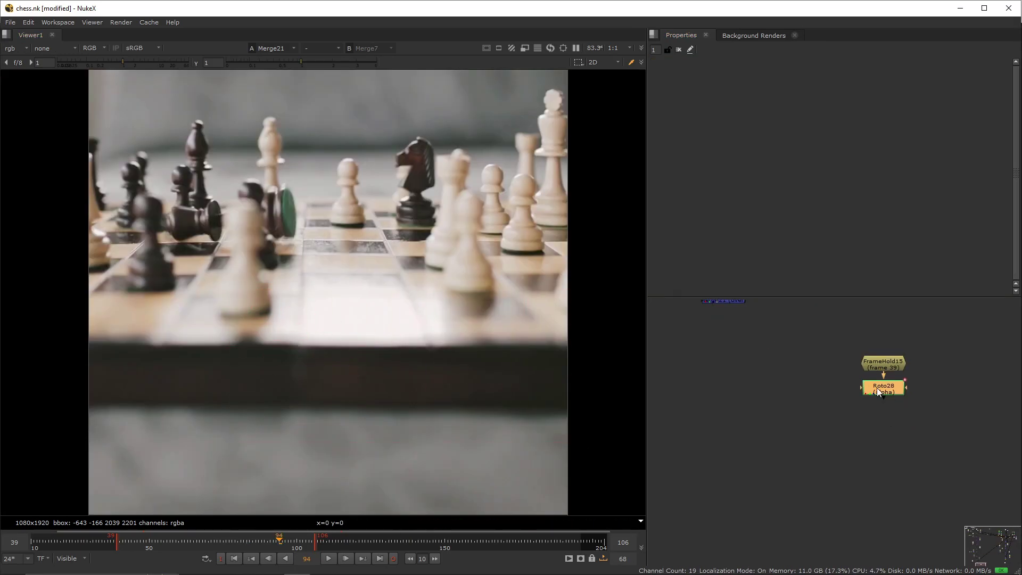
key("b")
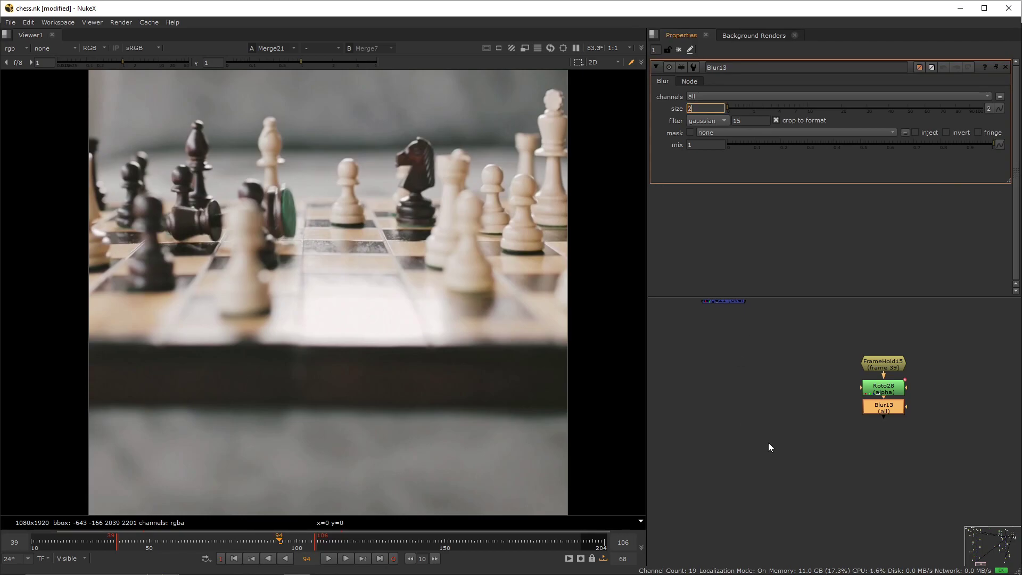
left_click(779, 96)
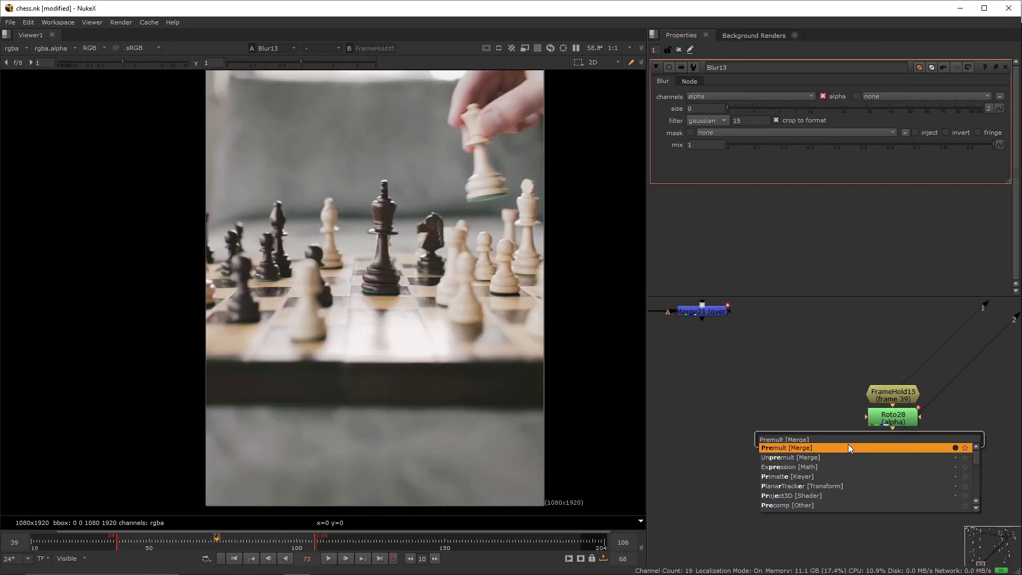
Add Merge22 with its A input from Premult18, then a Tracker under Read1 with a new track.
left_click(848, 444)
left_click_drag(701, 436, 702, 318)
left_click_drag(728, 445, 893, 462)
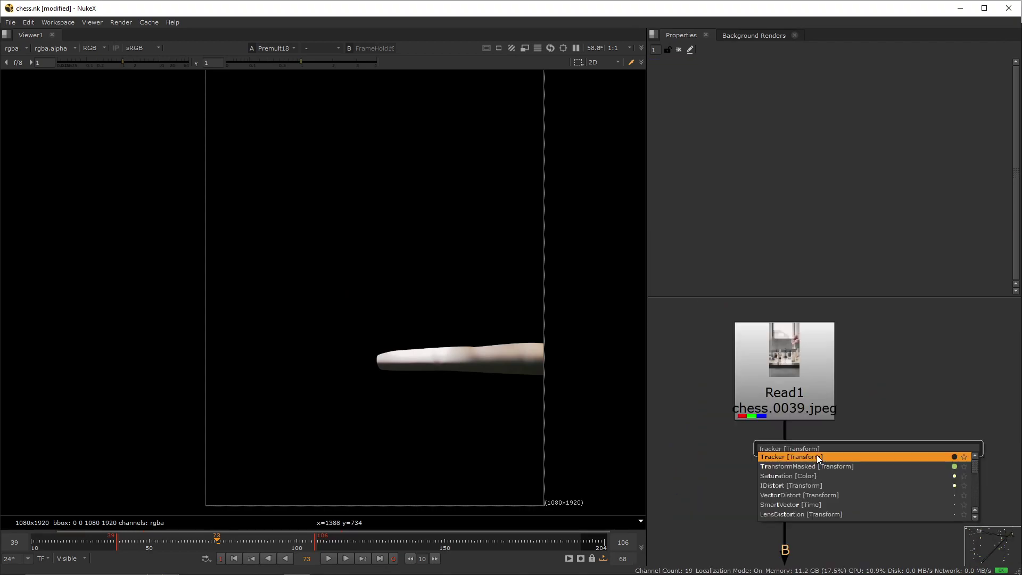
left_click(817, 455)
left_click(698, 259)
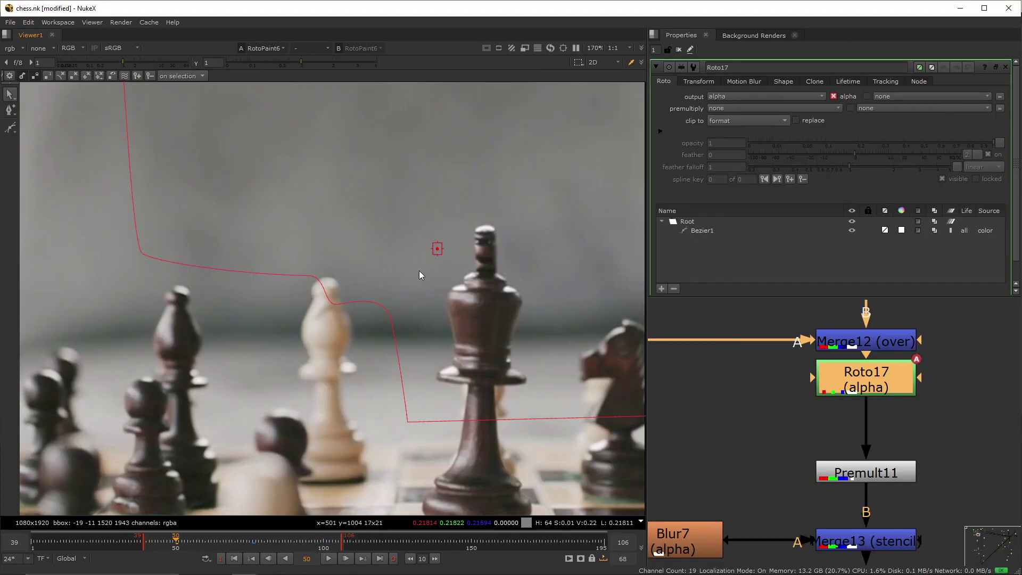
Scale the roto shape over the bishop's head, blur only alpha in Blur13, and set Bezier3's lifetime range.
left_click_drag(420, 271, 293, 343)
left_click_drag(440, 246, 297, 343)
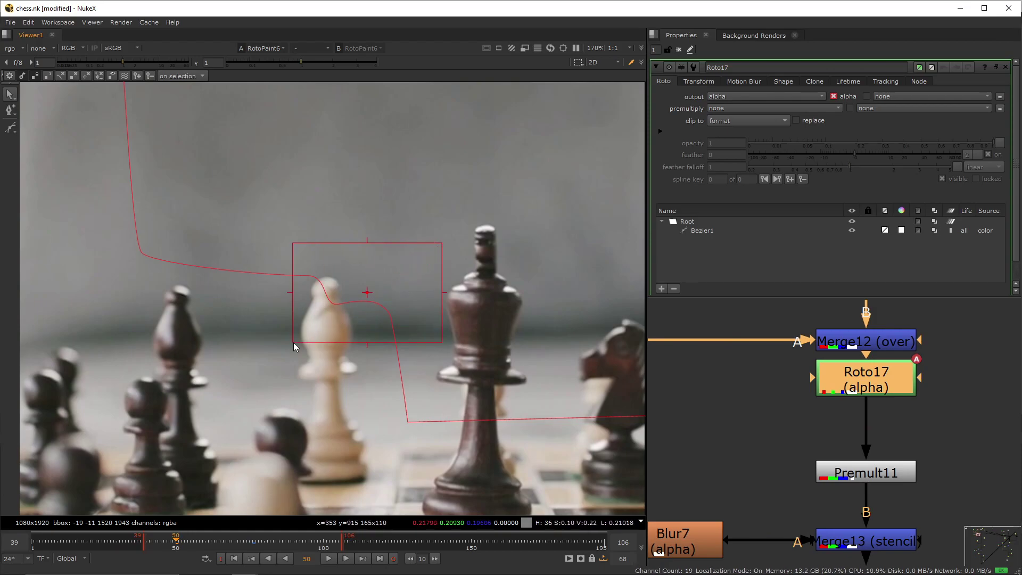
left_click(700, 97)
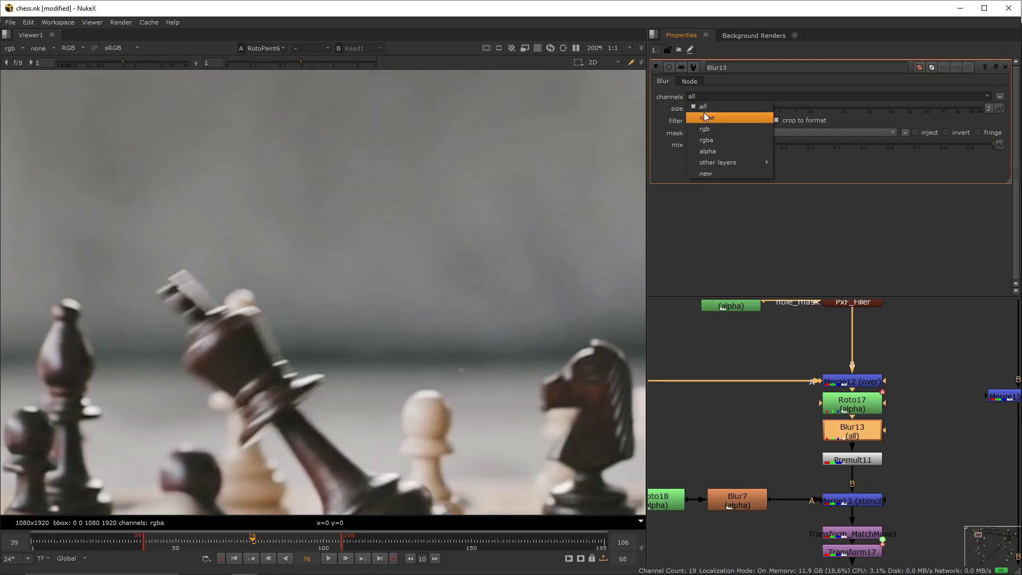
left_click(710, 153)
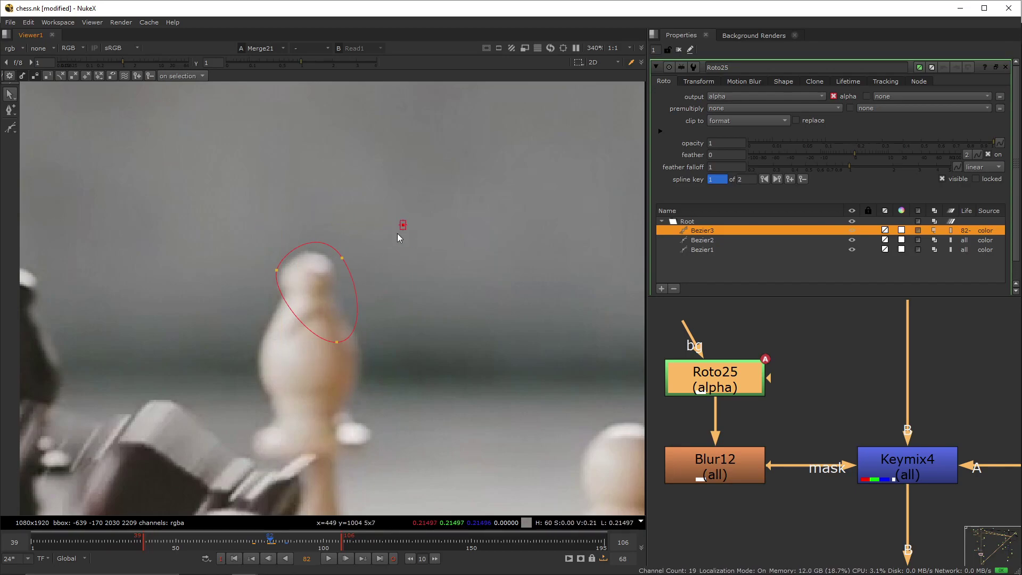
left_click(969, 230)
left_click(966, 240)
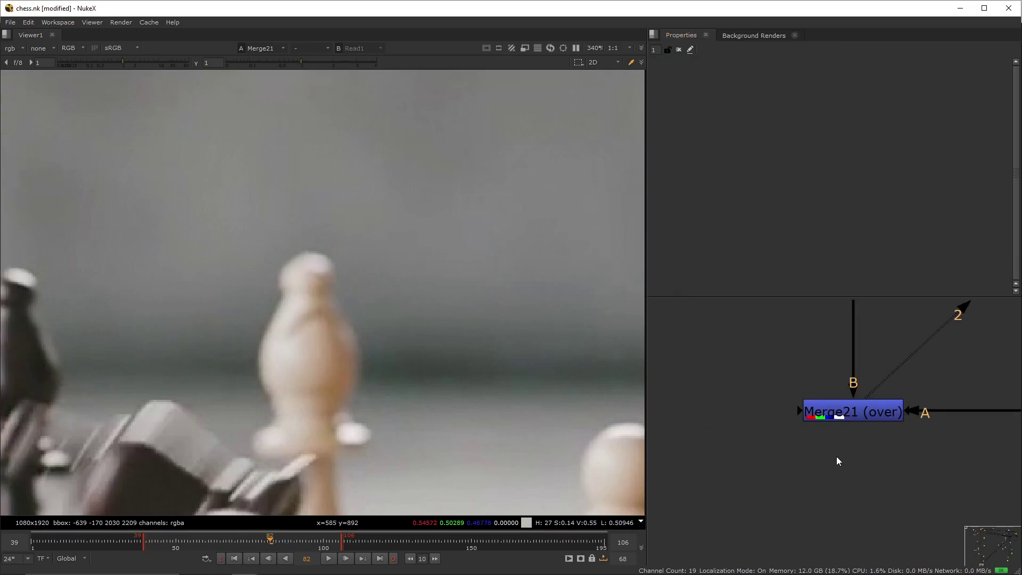
Add RotoPaint6 below Merge21 and view its output.
key("p")
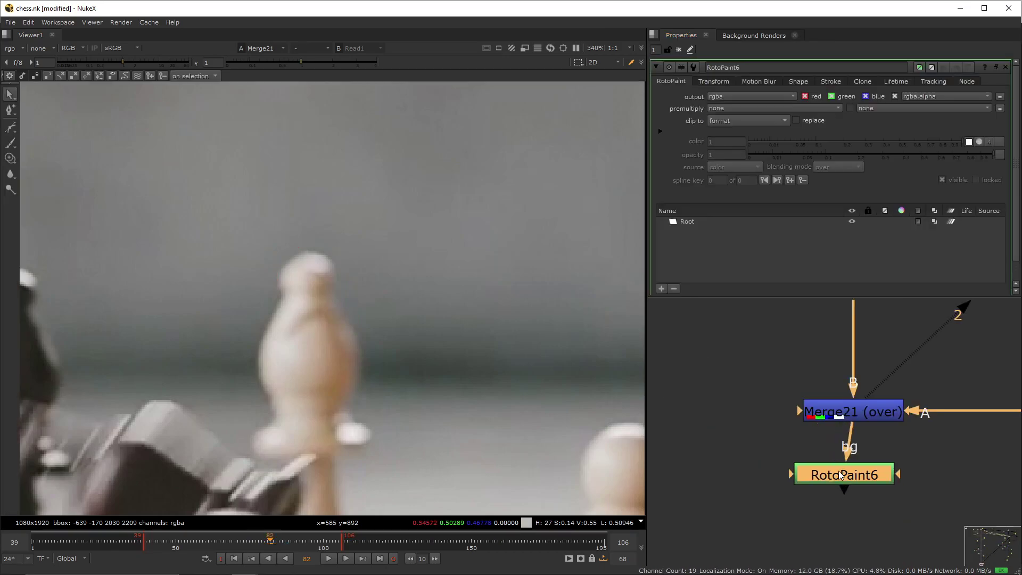
mouse_move(840, 475)
left_mouse_down()
mouse_move(935, 473)
mouse_move(912, 477)
mouse_move(920, 471)
left_mouse_up()
key("1")
scroll(986, 503, "up", 2)
Paint a reveal stroke over the tilted king and limit its life to a frame range.
key("c")
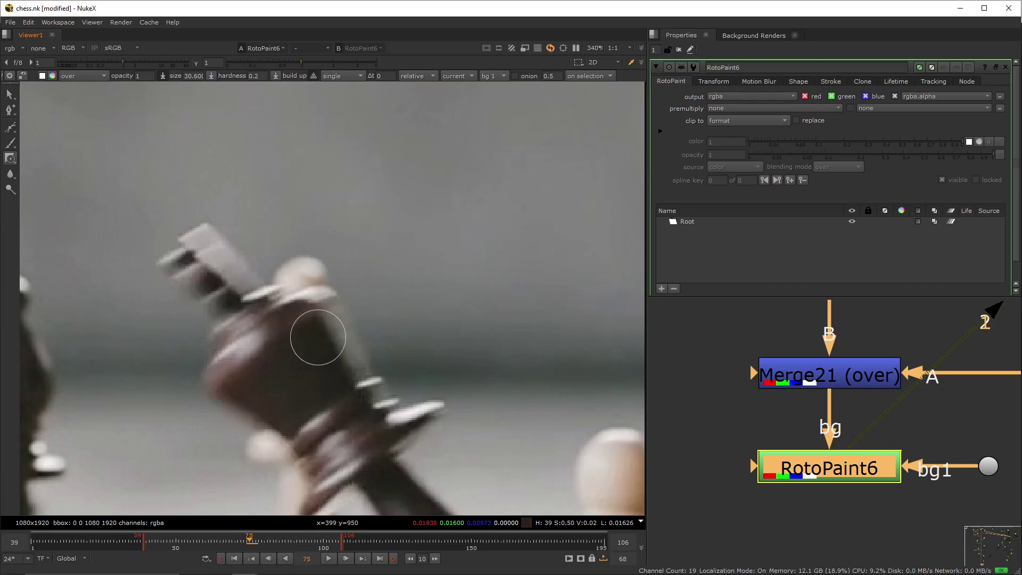
left_click_drag(335, 323, 377, 292)
left_click(965, 230)
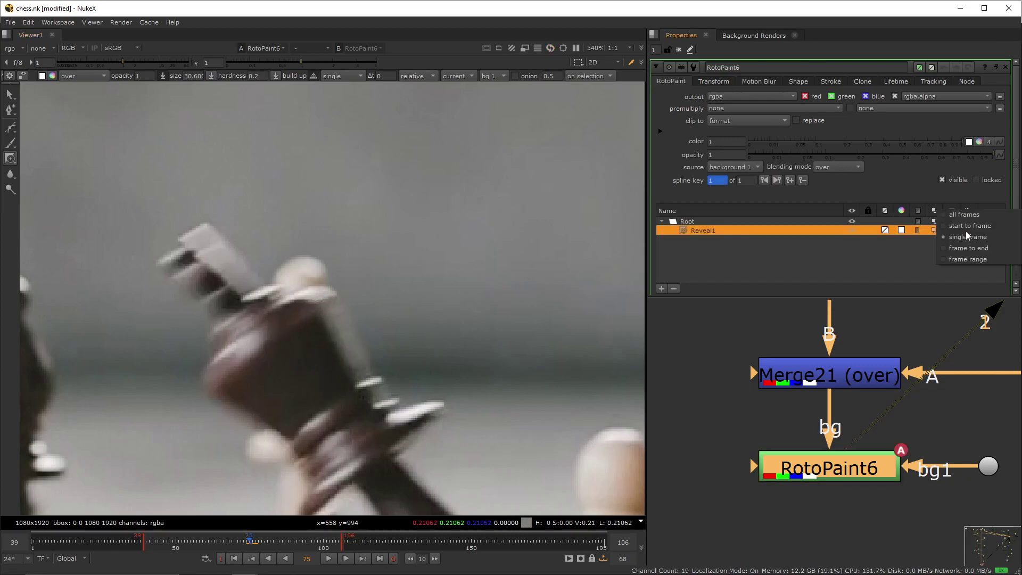
left_click(958, 262)
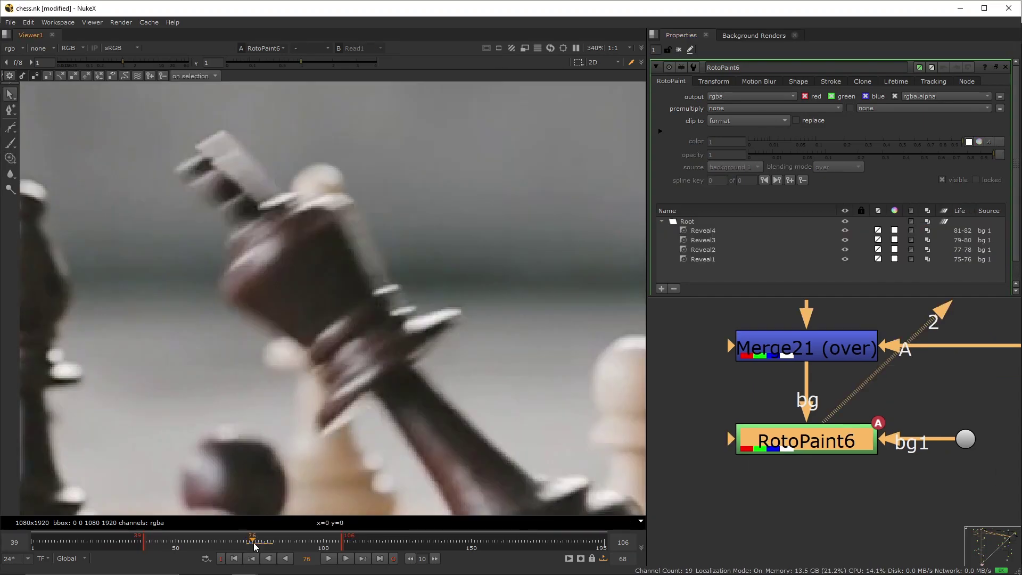
Scrub the timeline, fit the frame in the viewer and play back the cleaned-up shot.
mouse_move(253, 542)
left_mouse_down()
mouse_move(275, 542)
mouse_move(257, 541)
left_mouse_up()
key("f")
left_click(328, 558)
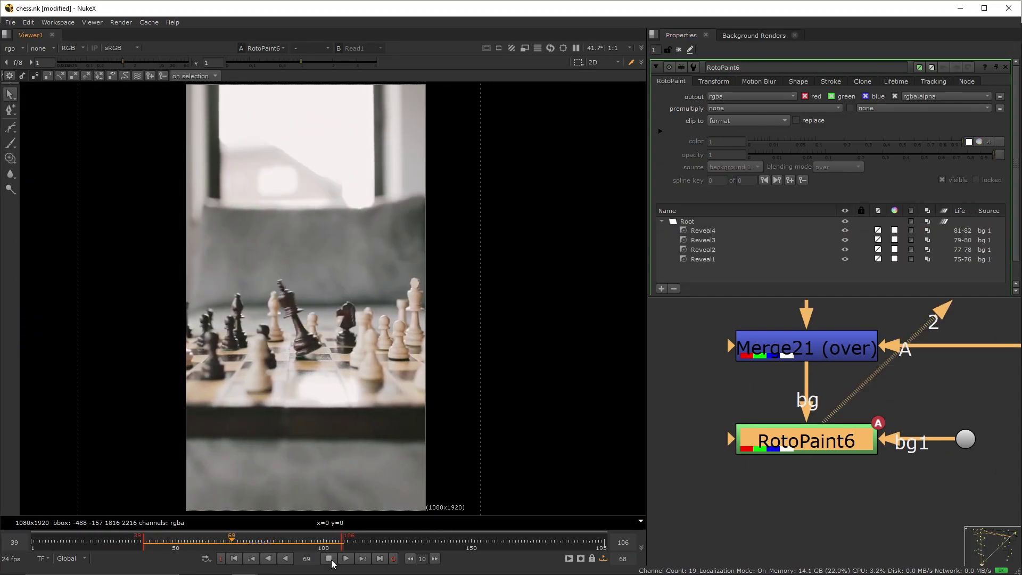